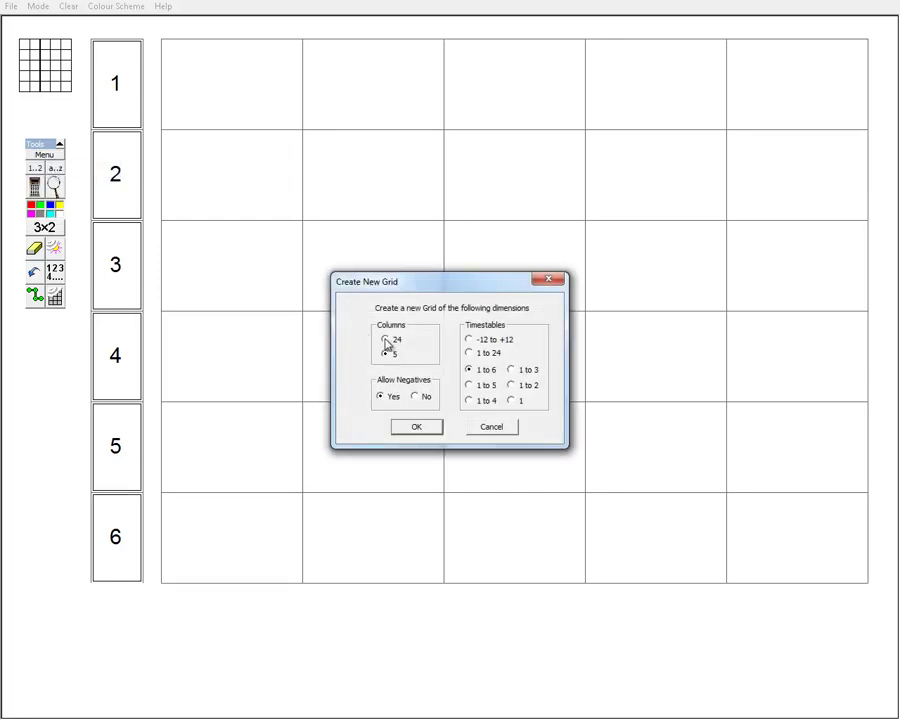
# Set up a new grid with 24 columns and the 1 to 24 times tables
pyautogui.click(386, 340)
pyautogui.click(470, 355)
pyautogui.click(416, 427)
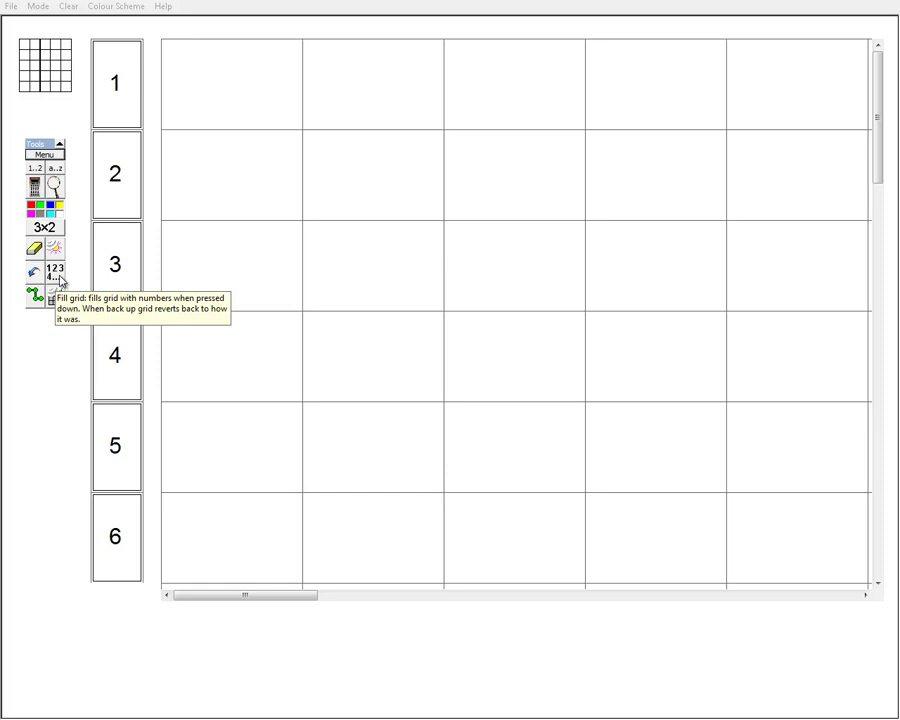
# Fill the empty grid with its times-table products, e.g. row 6 reading 6, 12, 18, 24, 30
pyautogui.click(59, 280)
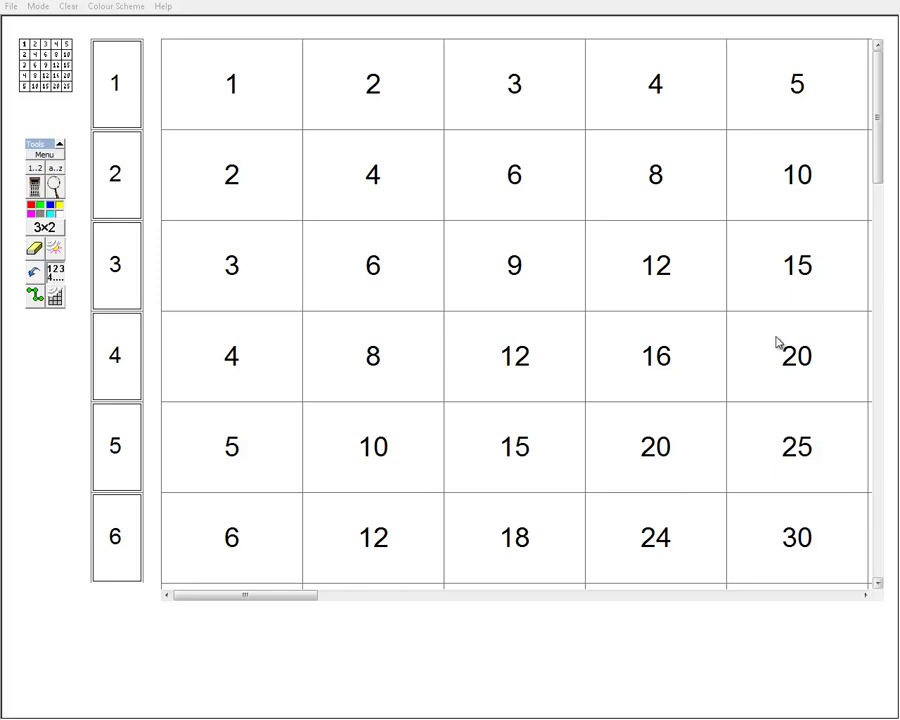
# Scroll across and down the filled grid to rows 13–18, where row 18 reads 162, 180, 198
pyautogui.click(259, 598)
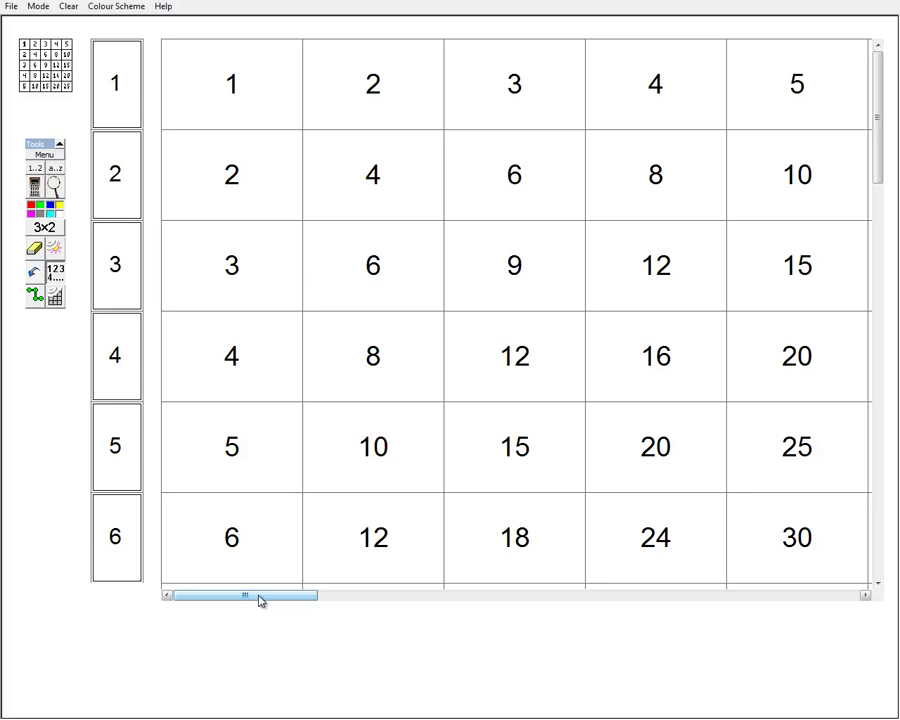
pyautogui.moveTo(259, 598); pyautogui.dragTo(289, 606)
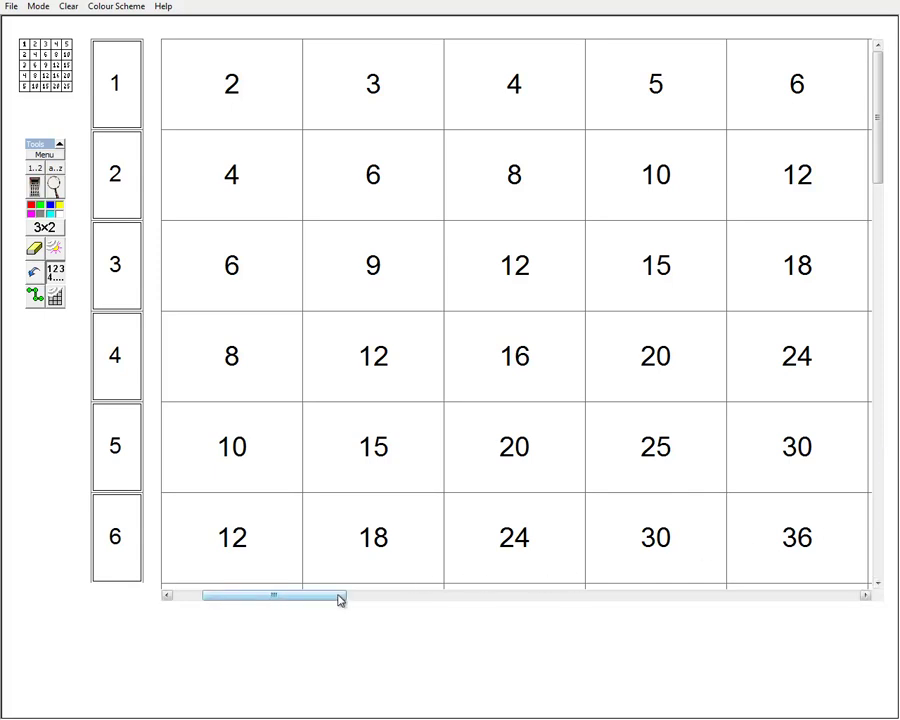
pyautogui.moveTo(340, 600); pyautogui.dragTo(368, 601)
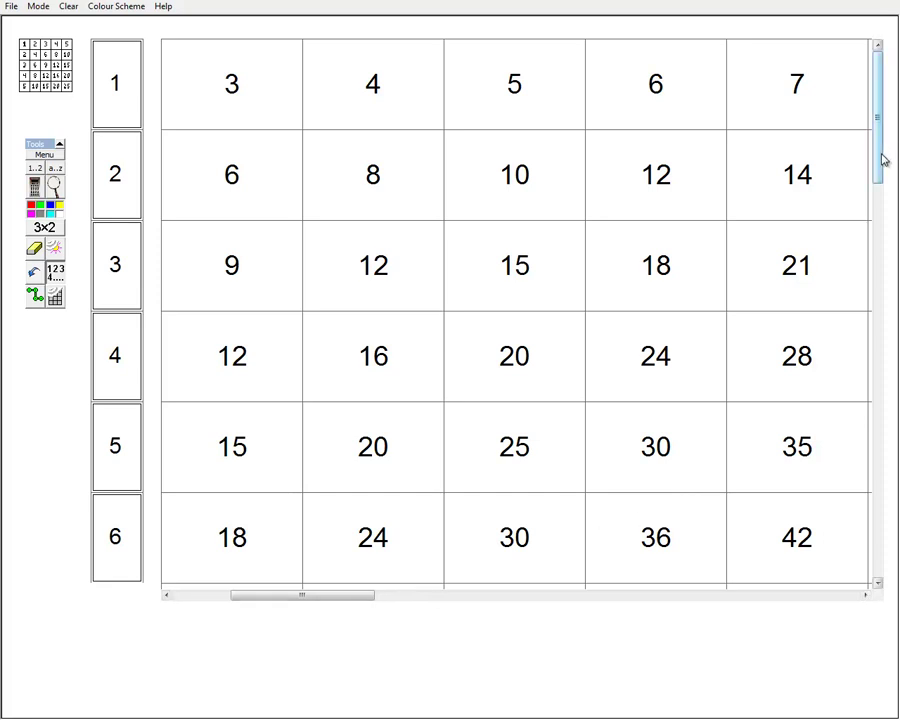
pyautogui.moveTo(881, 163); pyautogui.dragTo(880, 185)
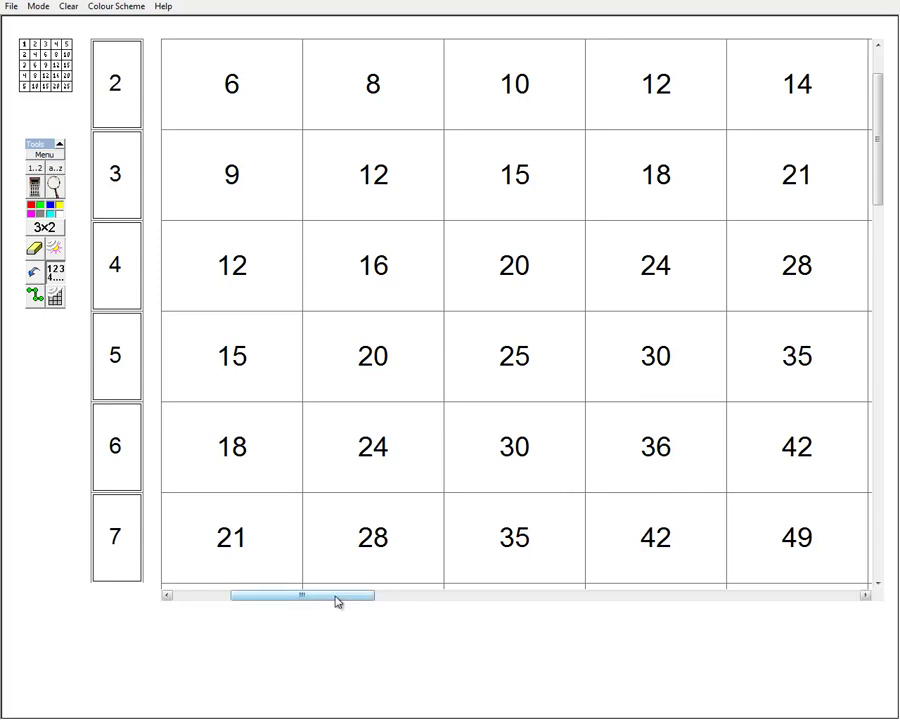
pyautogui.moveTo(338, 599); pyautogui.dragTo(502, 597)
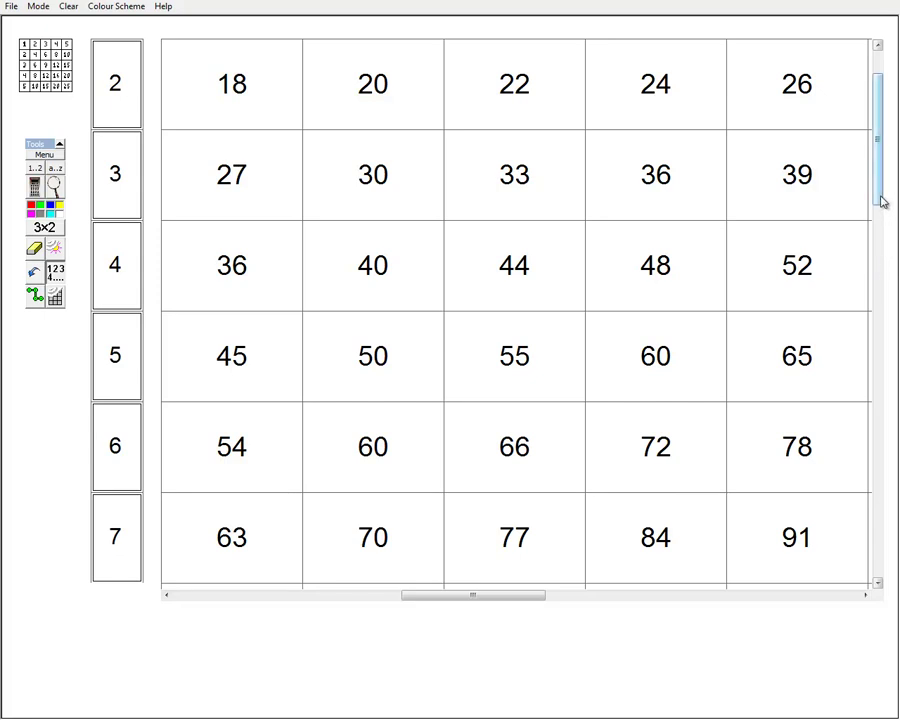
pyautogui.moveTo(881, 202); pyautogui.dragTo(897, 440)
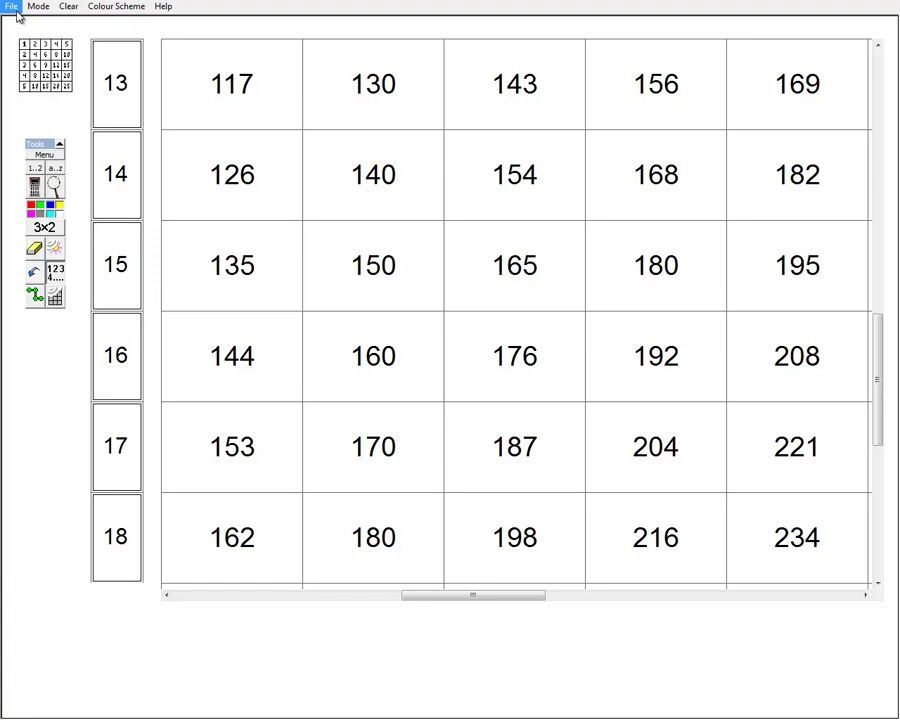
# Open the saved grid file Missing numbers.grd from the palette's Load Grid option
pyautogui.click(12, 7)
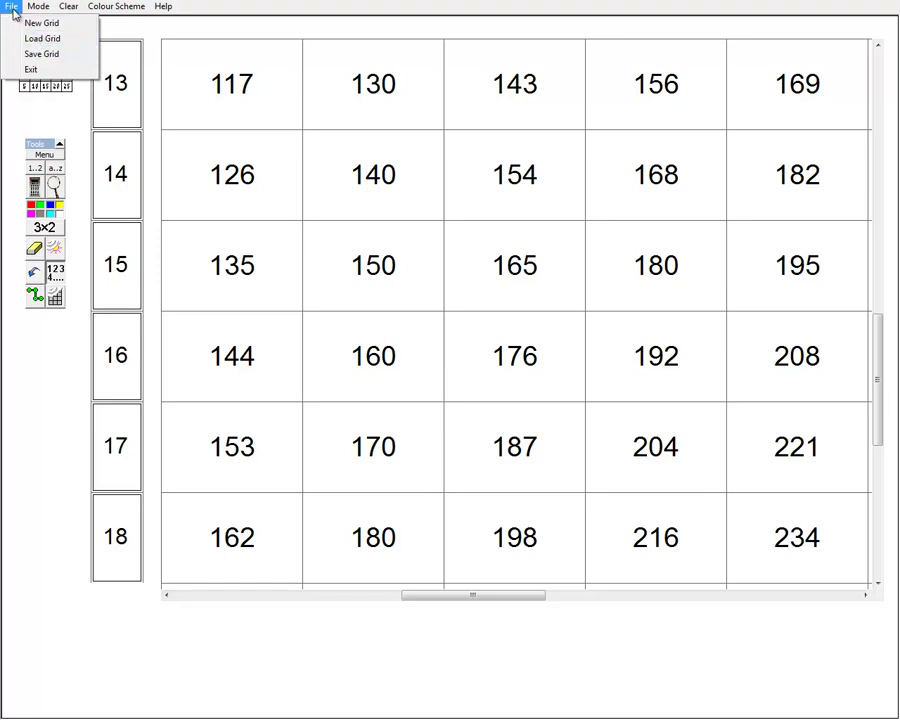
pyautogui.click(12, 10)
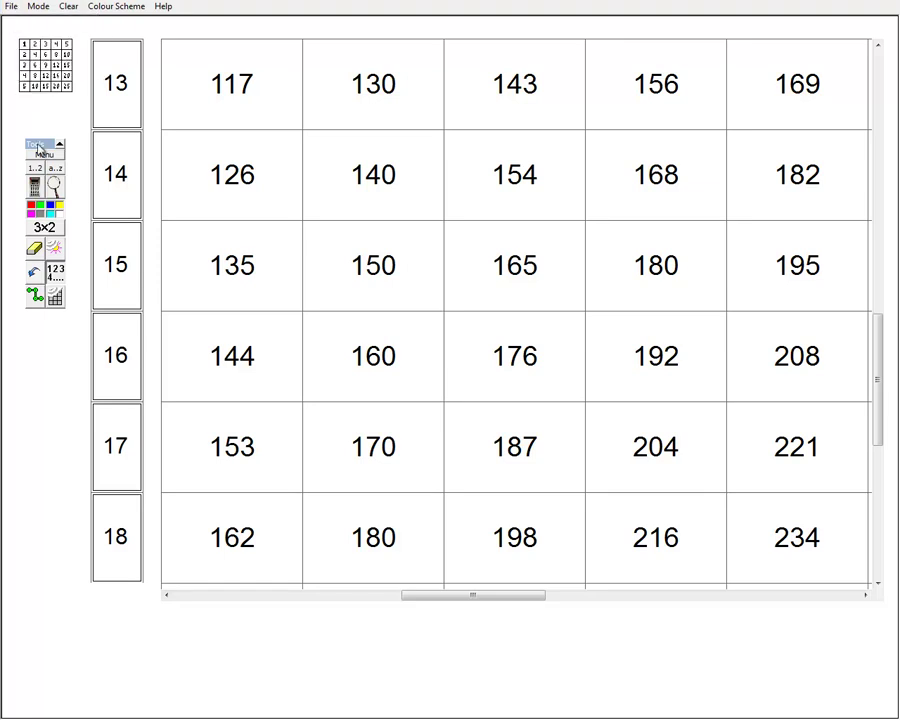
pyautogui.moveTo(45, 148); pyautogui.dragTo(47, 157)
pyautogui.click(47, 166)
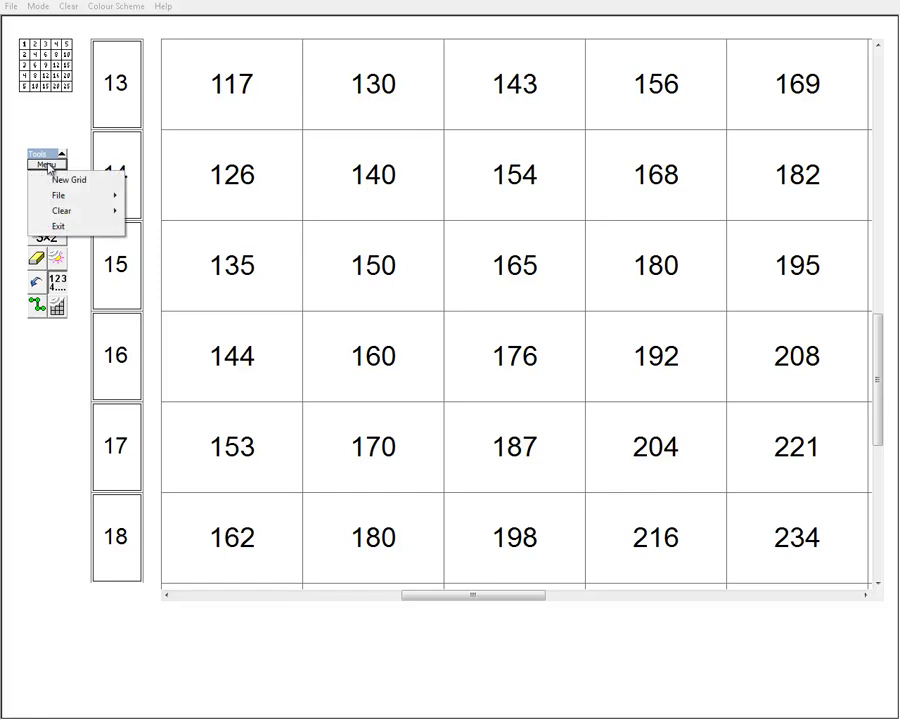
pyautogui.moveTo(90, 195)
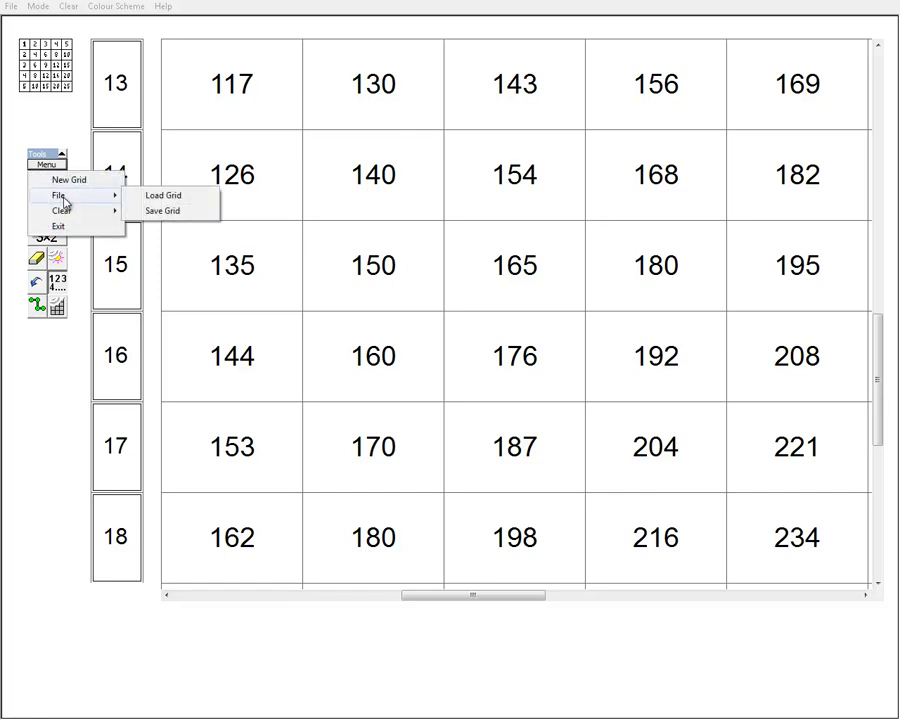
pyautogui.click(170, 201)
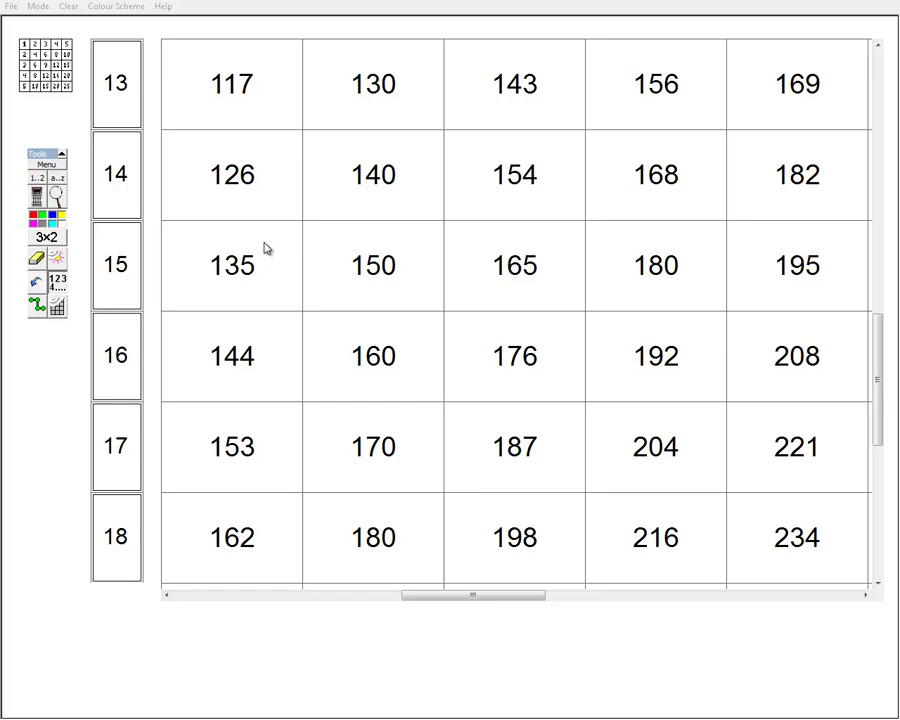
pyautogui.hotkey('ctrl', 'o')
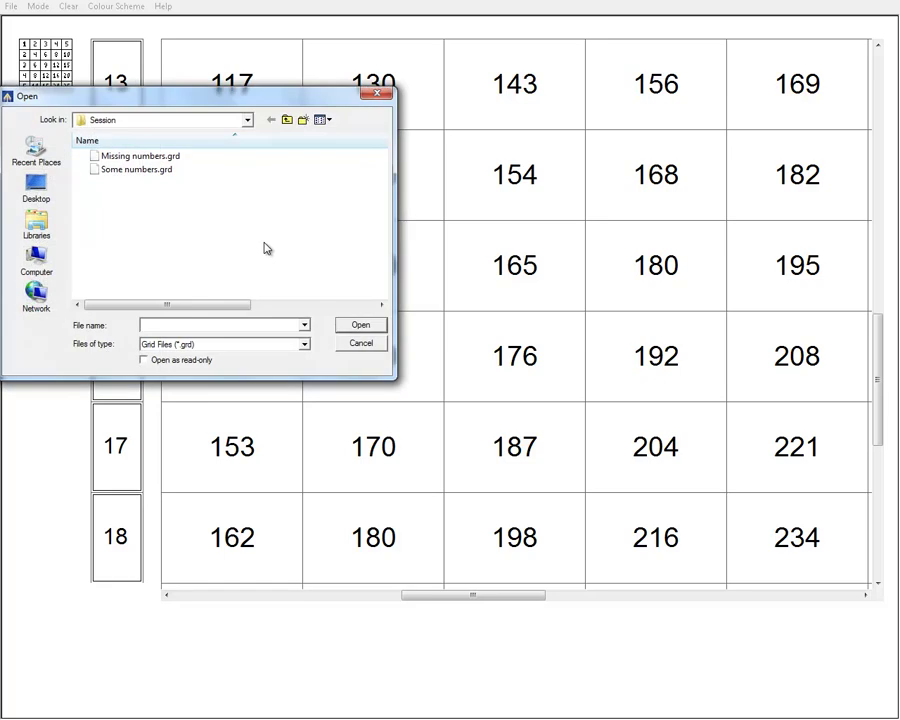
pyautogui.moveTo(197, 100); pyautogui.dragTo(466, 194)
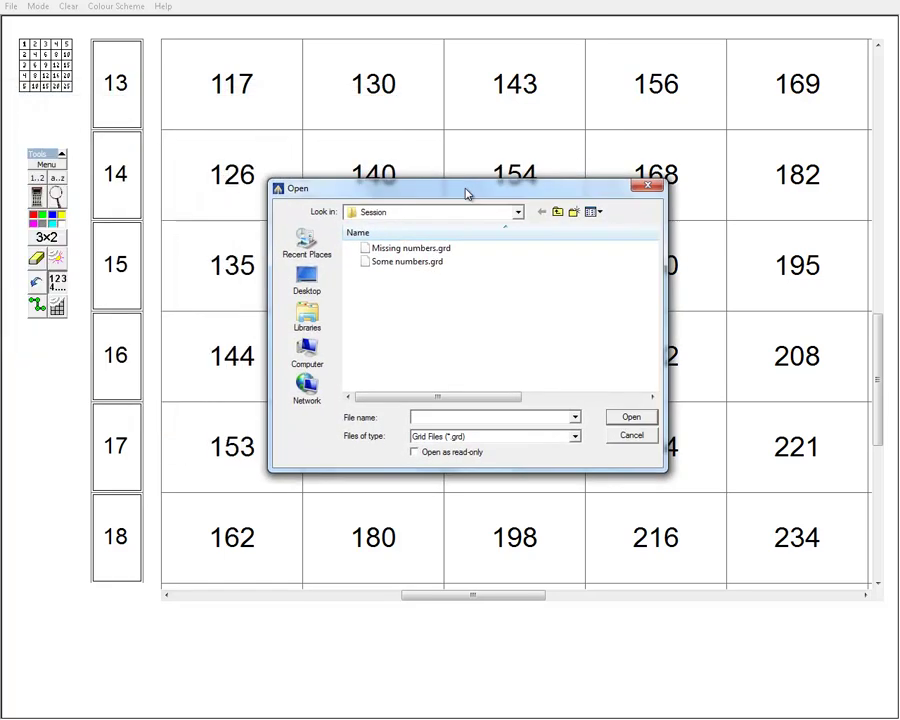
pyautogui.click(405, 250)
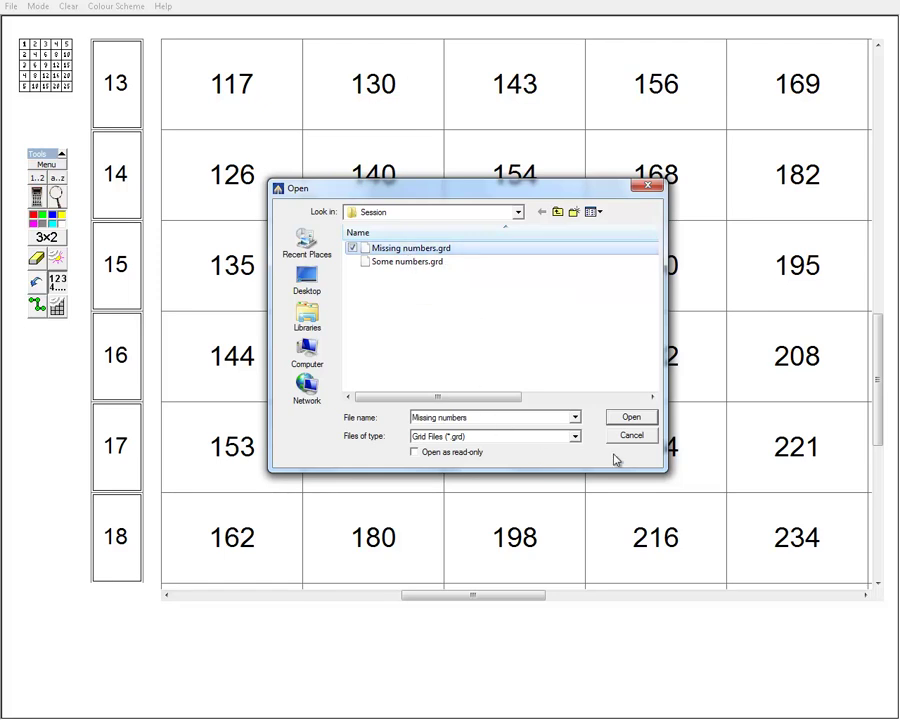
pyautogui.click(632, 417)
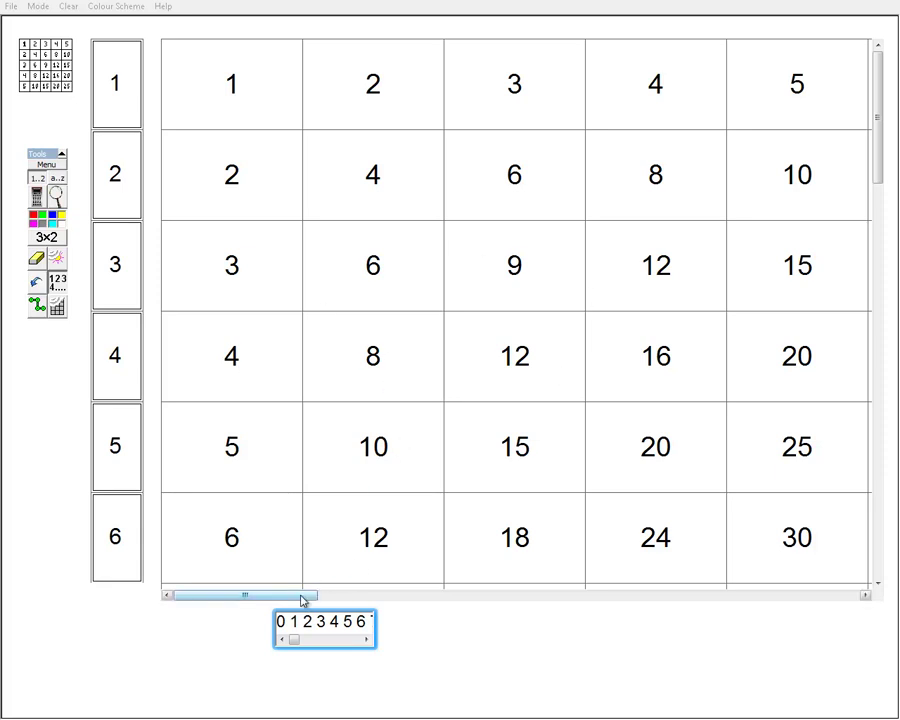
# Scroll right to columns 5–9 and reopen the number box offering digits 0 to 6
pyautogui.moveTo(303, 600); pyautogui.dragTo(408, 607)
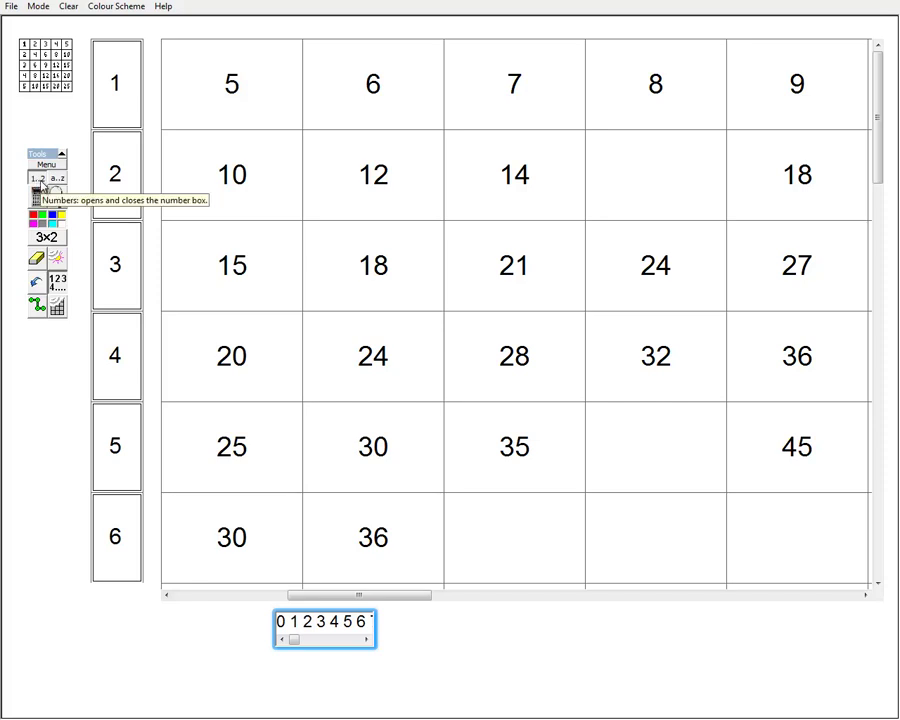
pyautogui.click(41, 182)
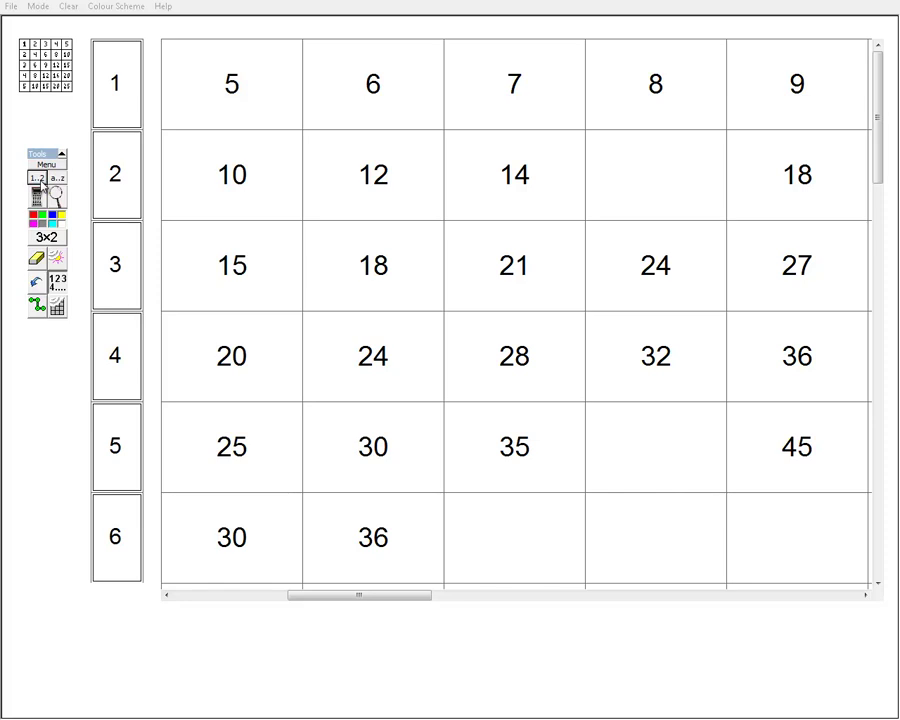
pyautogui.click(41, 182)
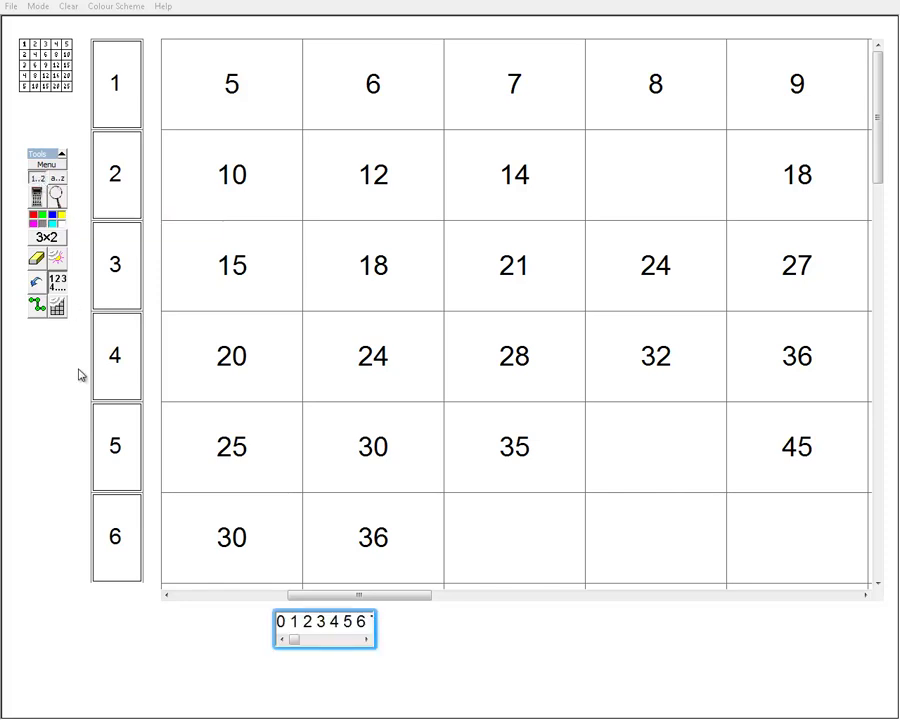
# Advance the number strip to 16 and drag it into row 2's gap between 14 and 18
pyautogui.click(365, 641)
pyautogui.click(366, 641)
pyautogui.click(366, 641)
pyautogui.click(366, 642)
pyautogui.click(367, 643)
pyautogui.click(367, 644)
pyautogui.click(367, 644)
pyautogui.moveTo(356, 622); pyautogui.dragTo(657, 178)
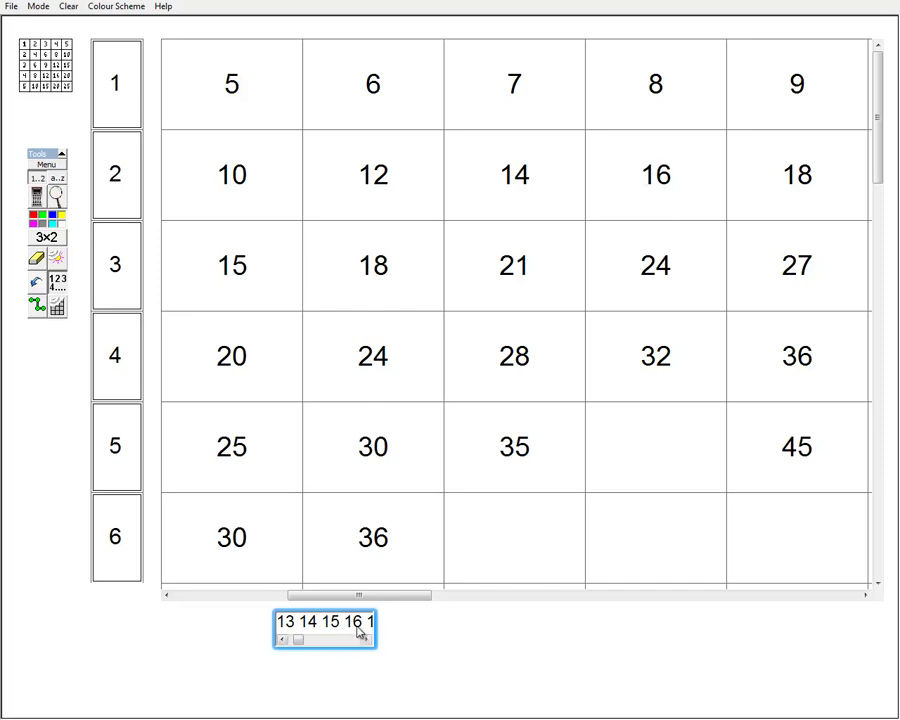
pyautogui.moveTo(360, 630); pyautogui.dragTo(654, 451)
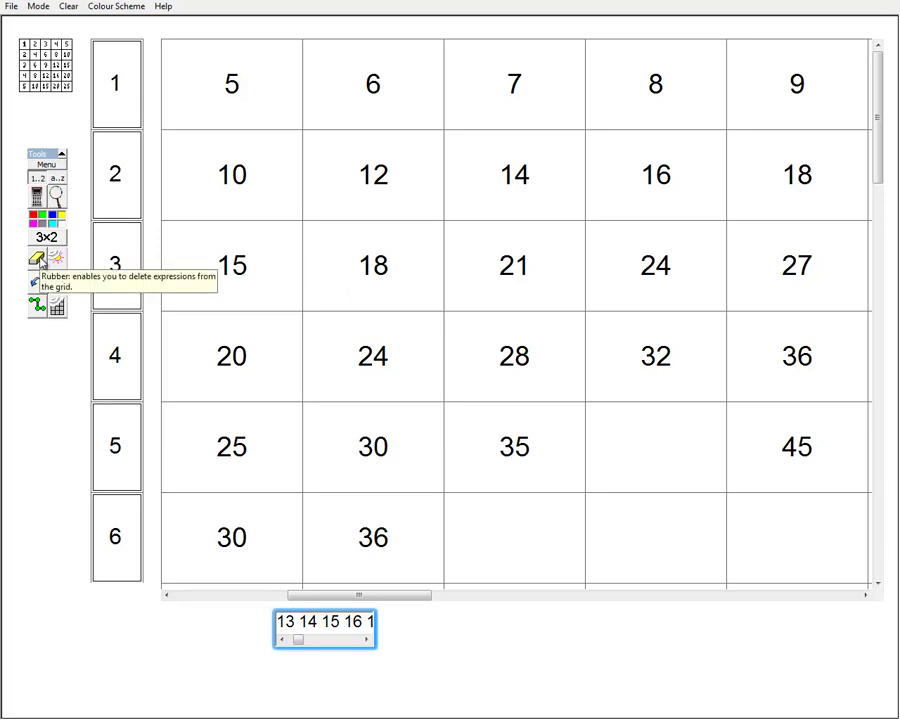
# Use the Rubber tool to blank the 12 in row 2 and the 20 in row 4
pyautogui.click(38, 258)
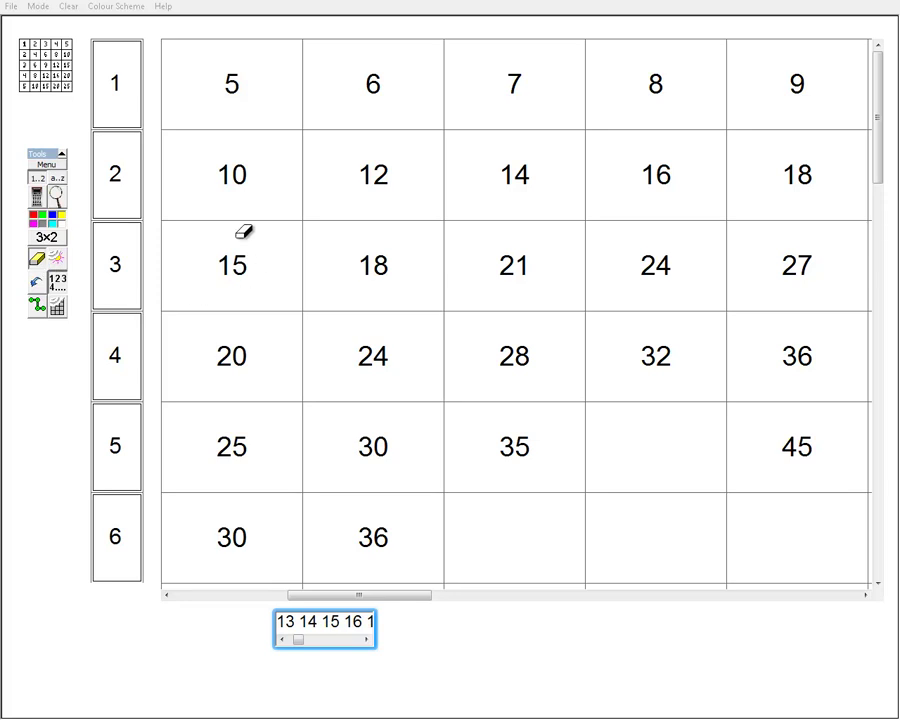
pyautogui.click(387, 176)
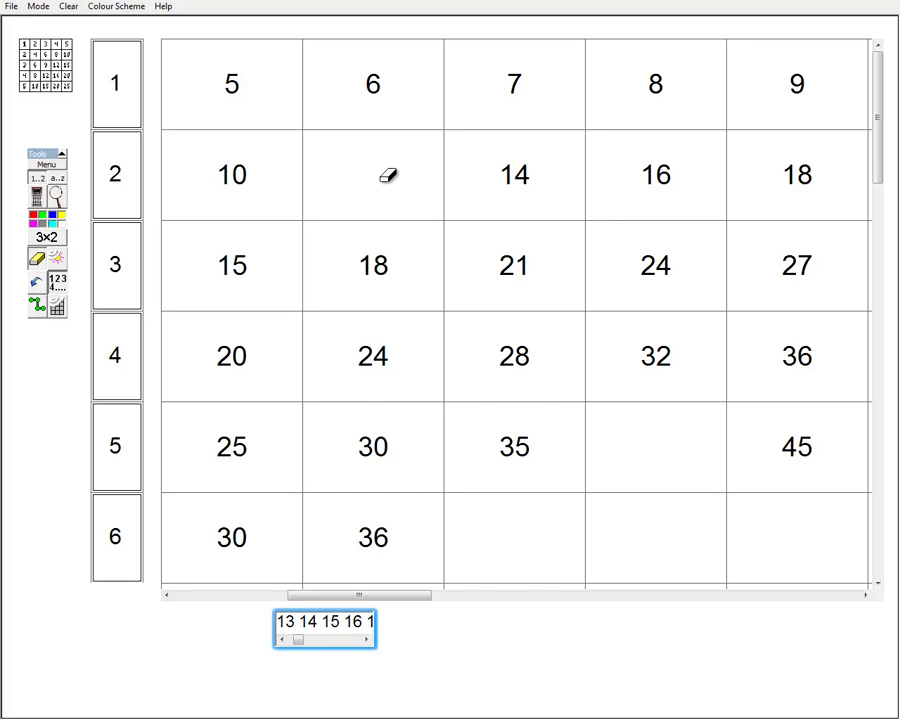
pyautogui.click(249, 344)
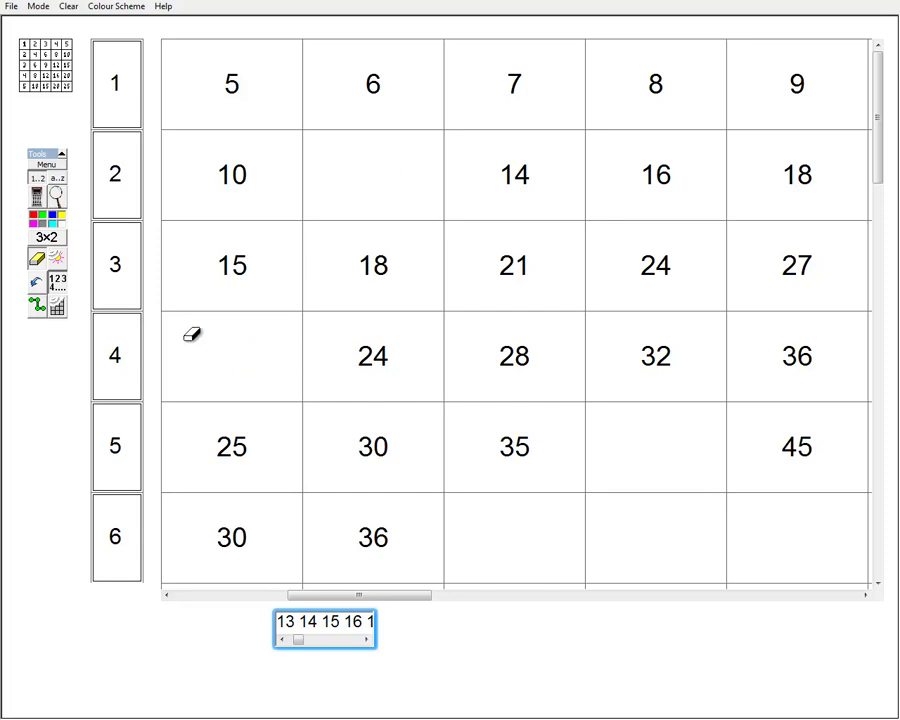
pyautogui.click(38, 258)
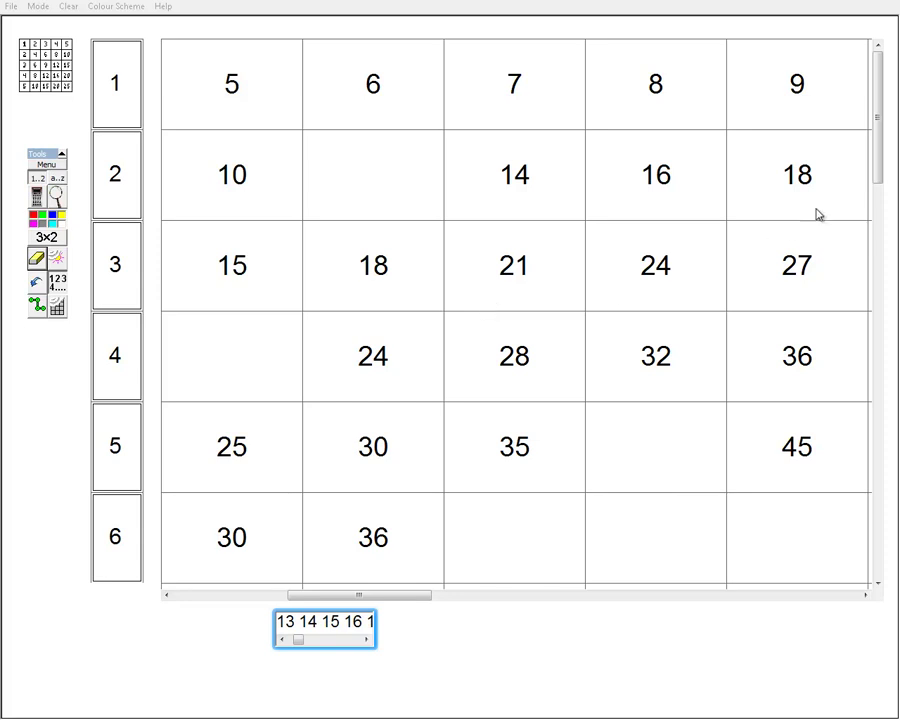
# Scroll the grid to rows 15–20 and run the number strip up to 198–200
pyautogui.moveTo(876, 165); pyautogui.dragTo(880, 352)
pyautogui.moveTo(400, 600); pyautogui.dragTo(540, 603)
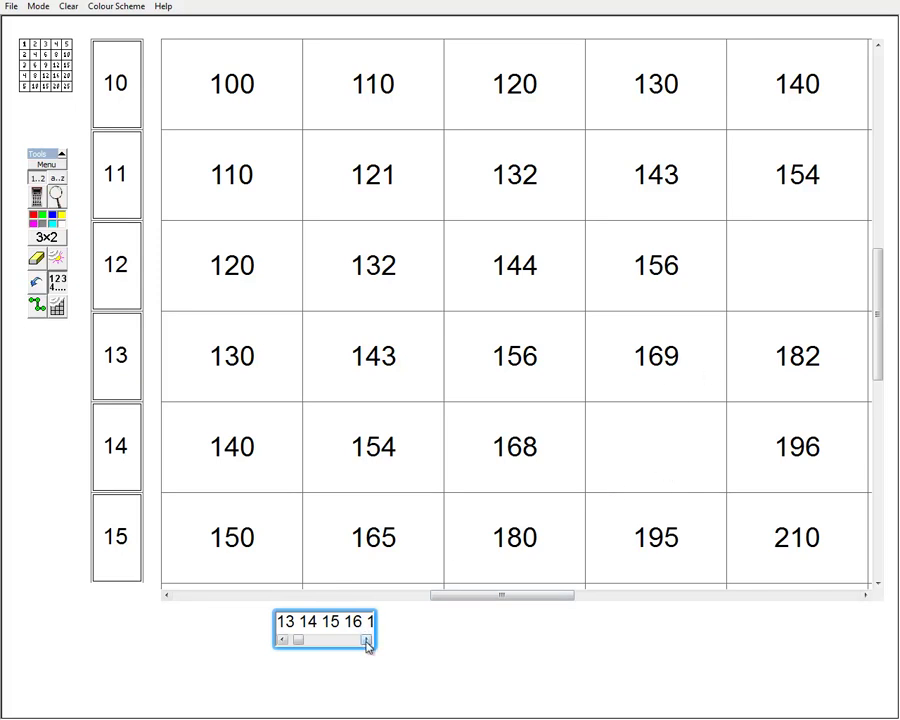
pyautogui.moveTo(367, 645); pyautogui.dragTo(369, 648)
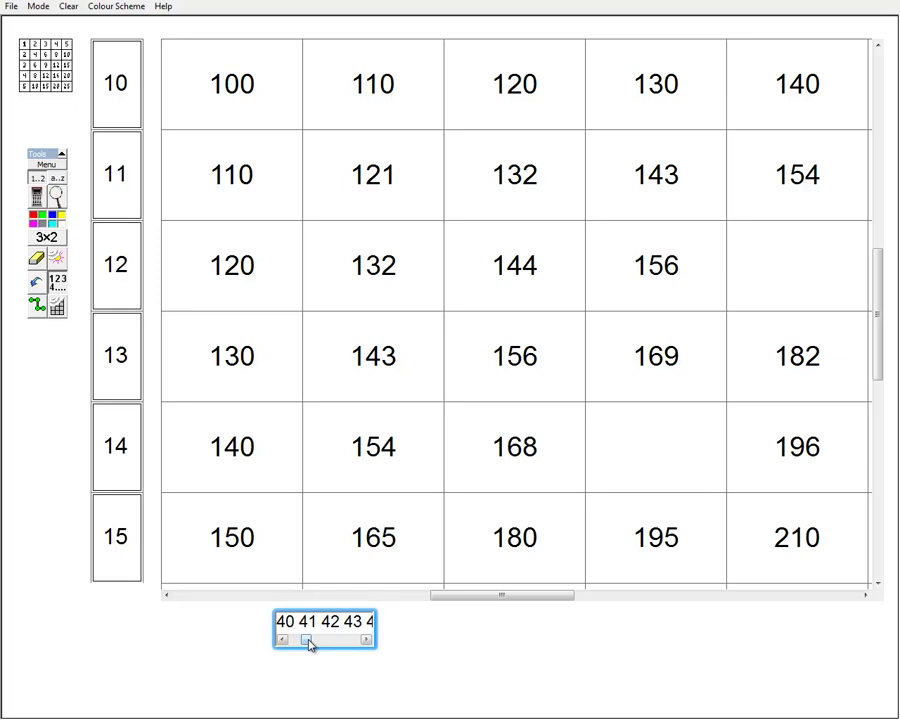
pyautogui.moveTo(309, 643); pyautogui.dragTo(361, 643)
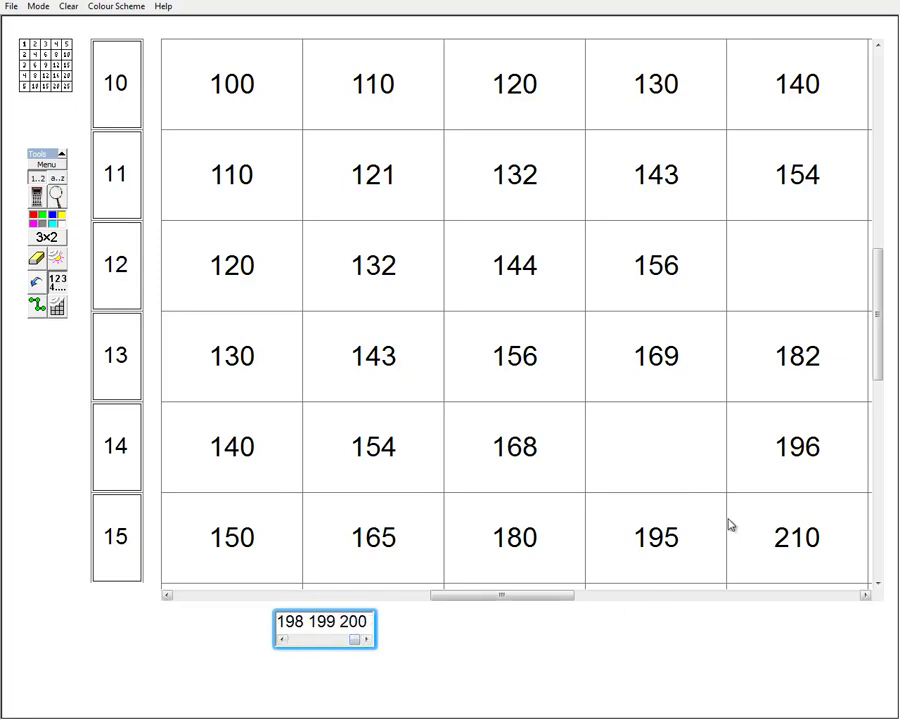
pyautogui.moveTo(880, 372); pyautogui.dragTo(879, 469)
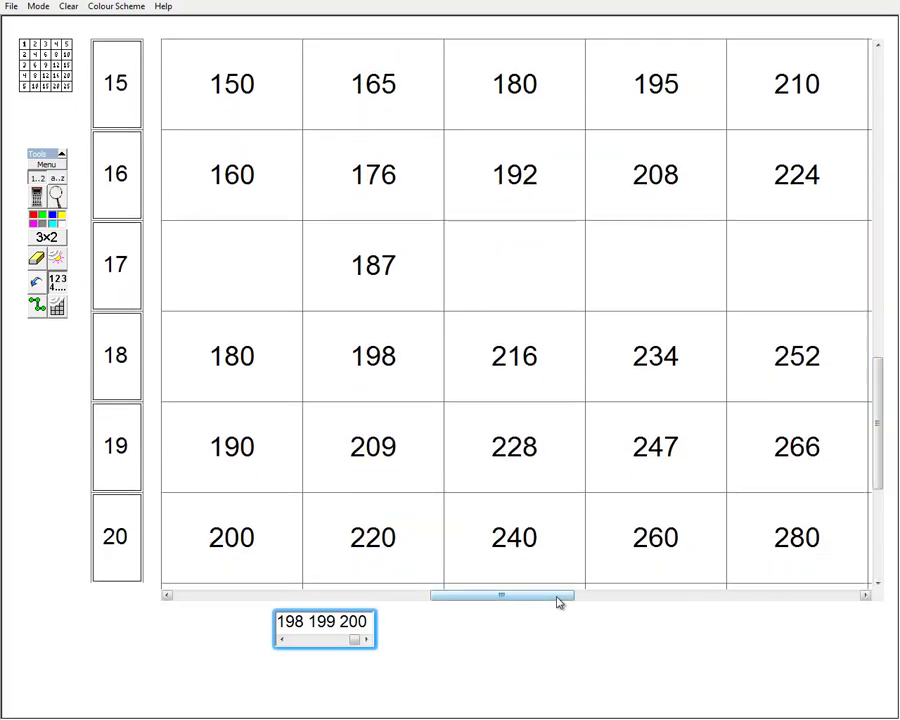
pyautogui.moveTo(559, 600); pyautogui.dragTo(673, 611)
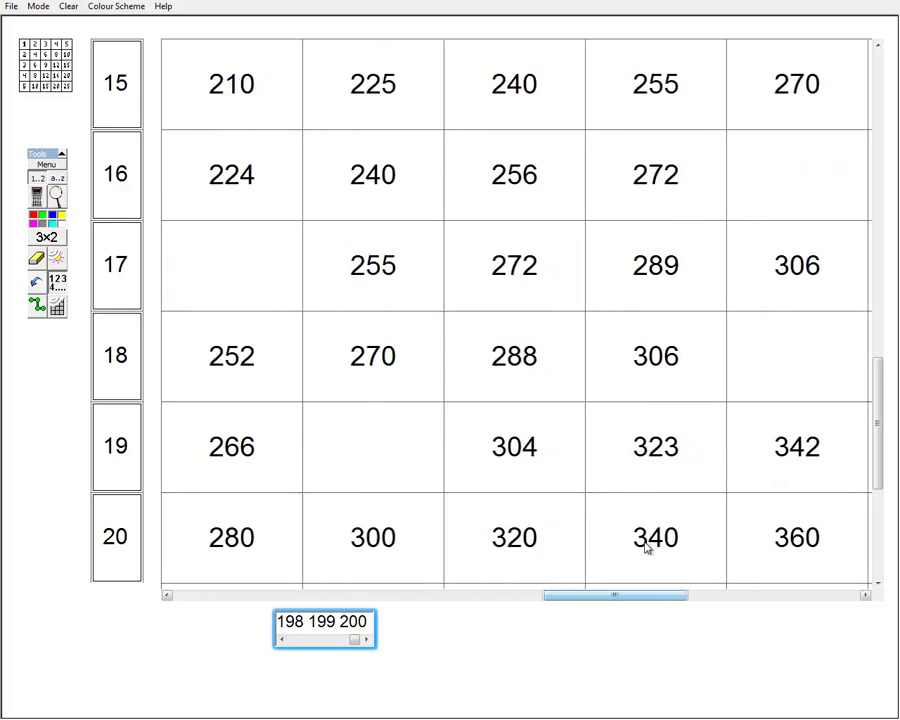
# Enter 324 into row 18's empty rightmost cell using the Expression Calculator
pyautogui.click(37, 195)
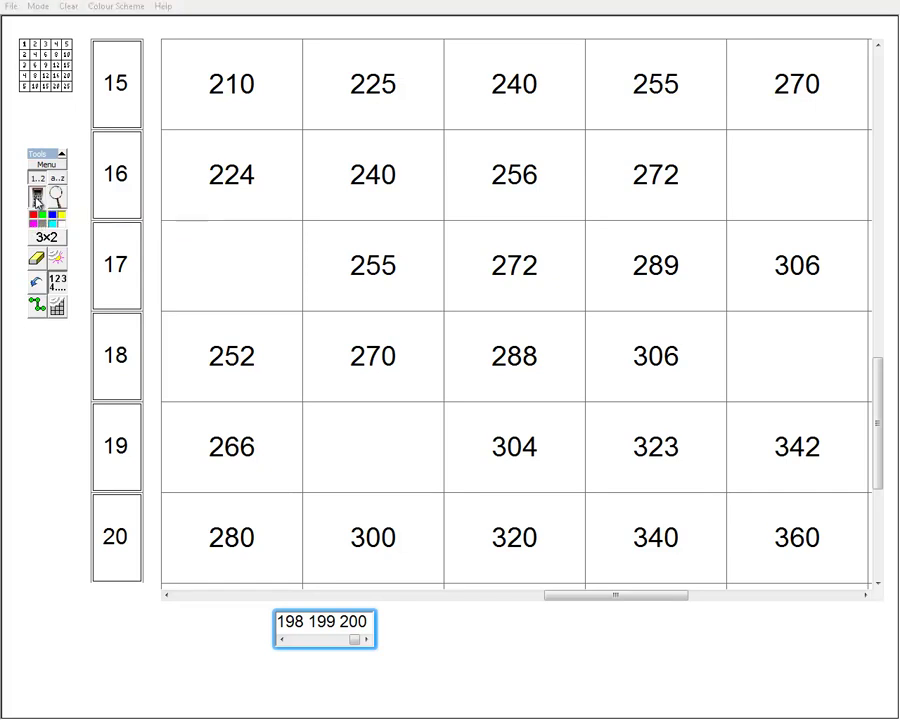
pyautogui.click(775, 358)
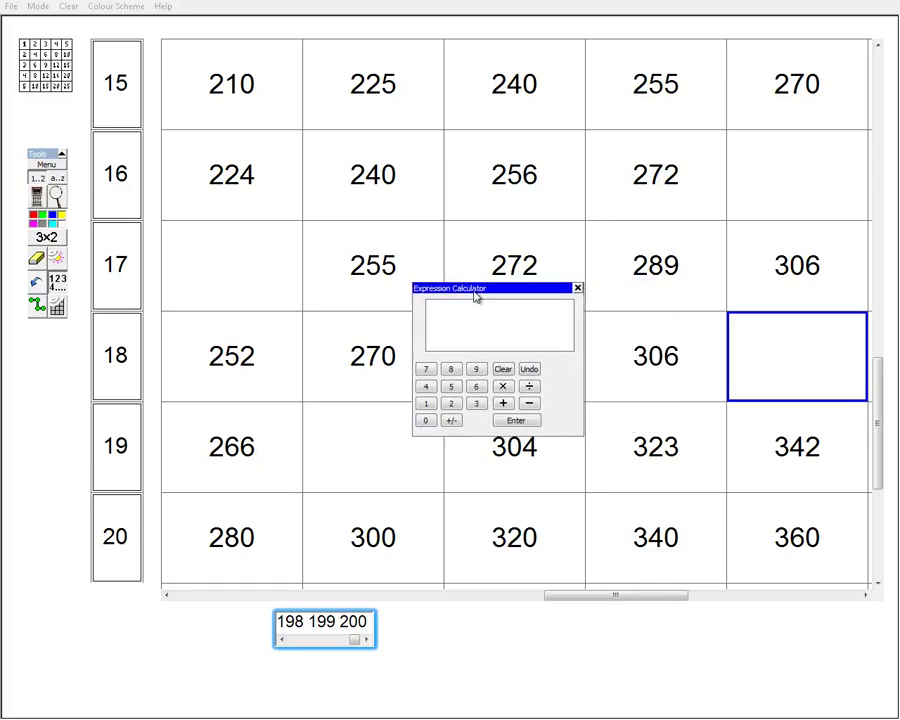
pyautogui.moveTo(462, 297); pyautogui.dragTo(458, 297)
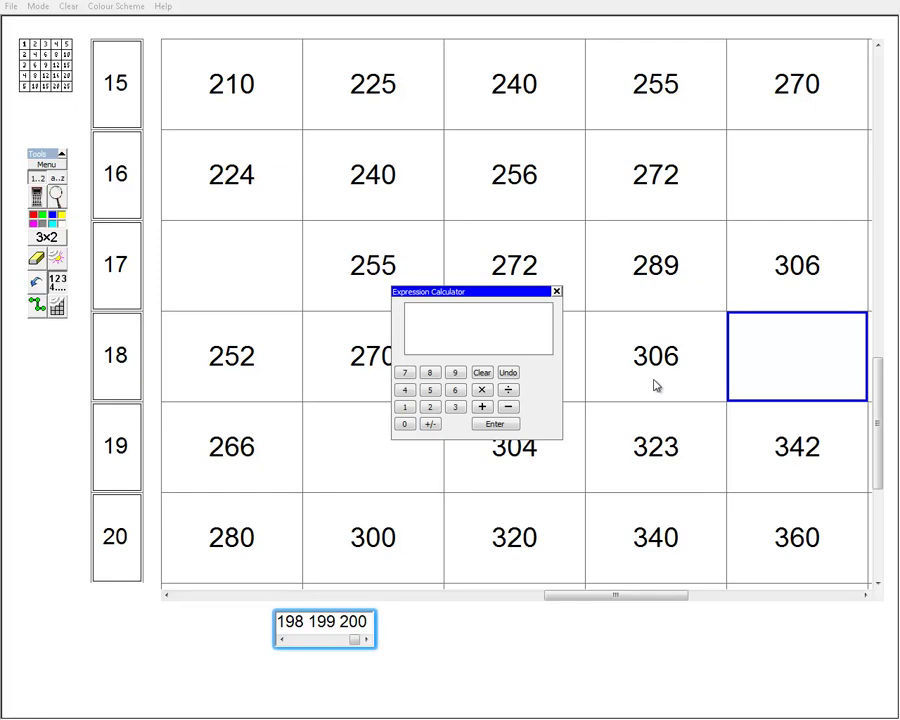
pyautogui.click(455, 407)
pyautogui.click(430, 406)
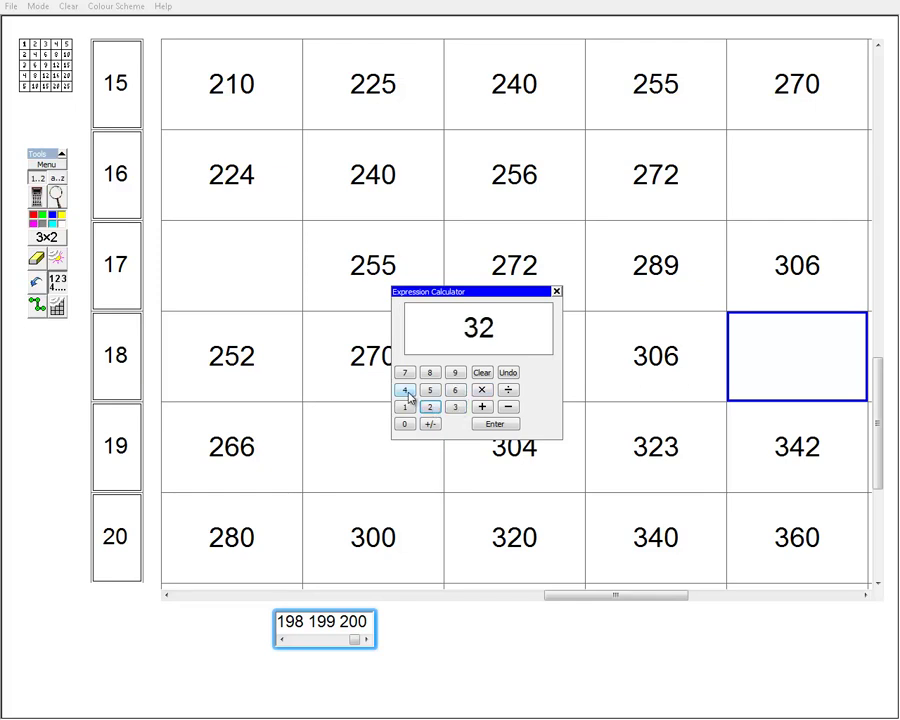
pyautogui.click(405, 390)
pyautogui.click(508, 425)
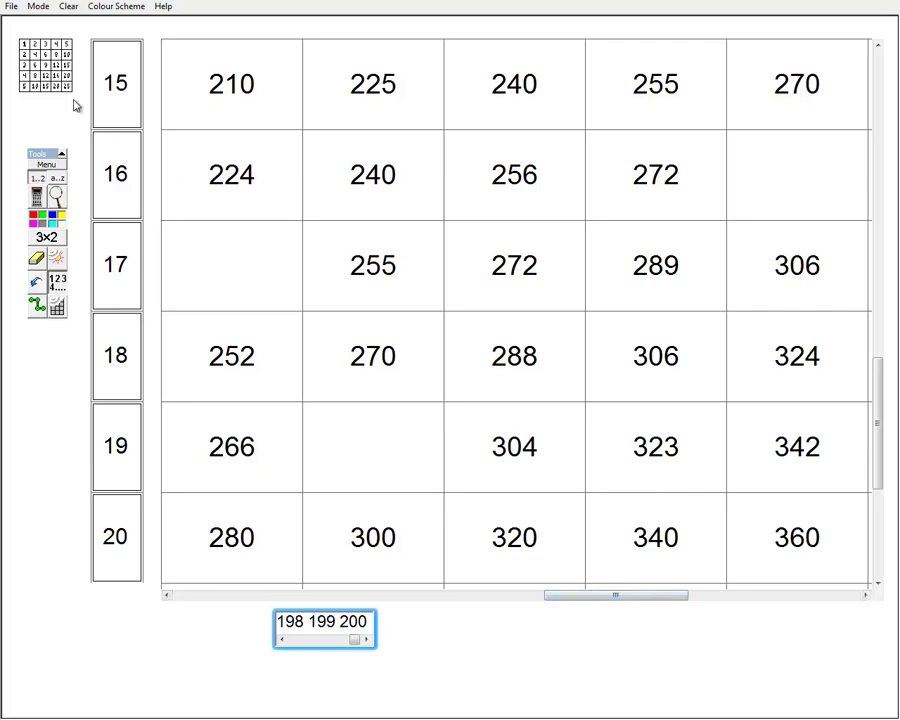
# Load Some numbers.grd via Load Grid, confirming that the current grid is cleared
pyautogui.click(11, 6)
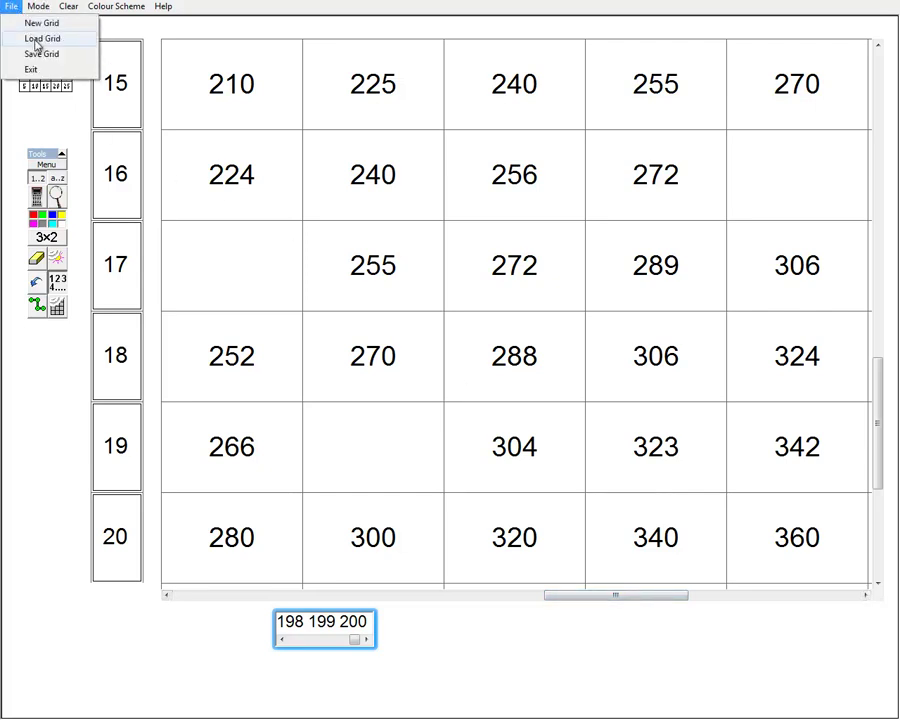
pyautogui.click(36, 40)
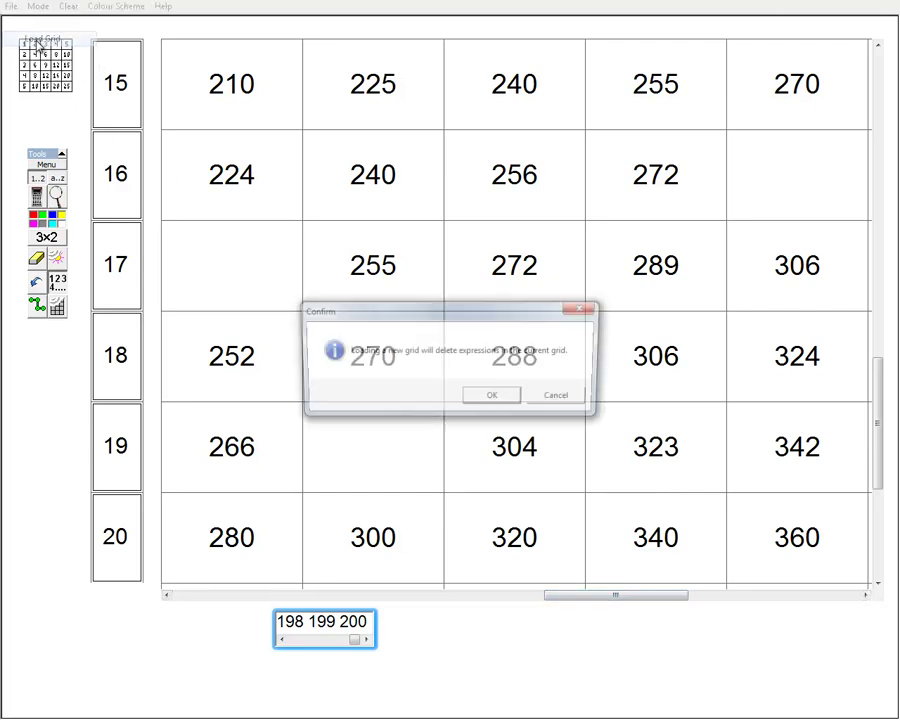
pyautogui.click(488, 400)
pyautogui.click(377, 298)
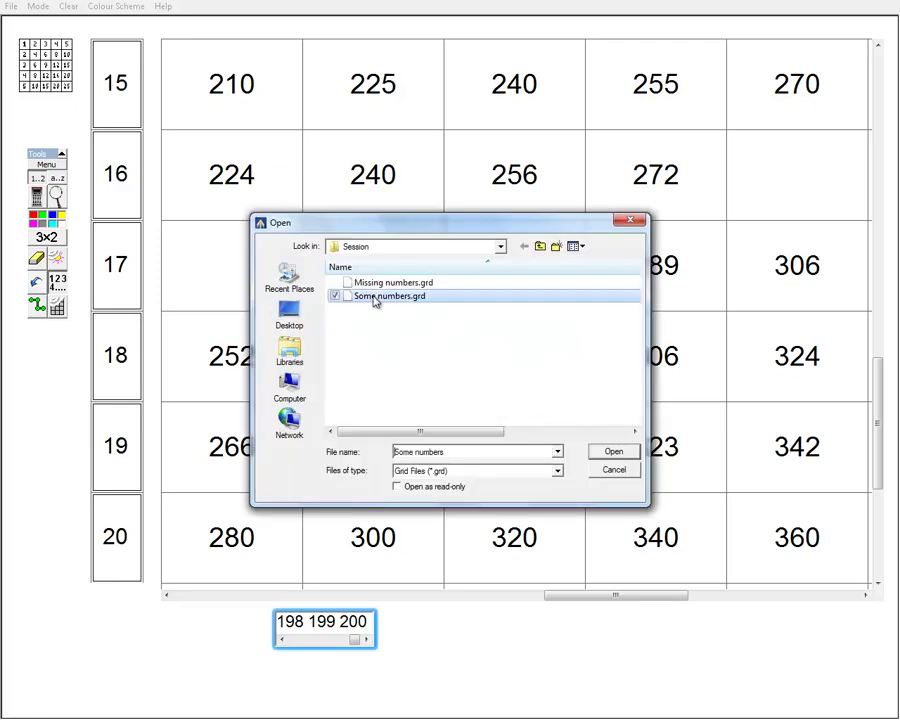
pyautogui.click(622, 454)
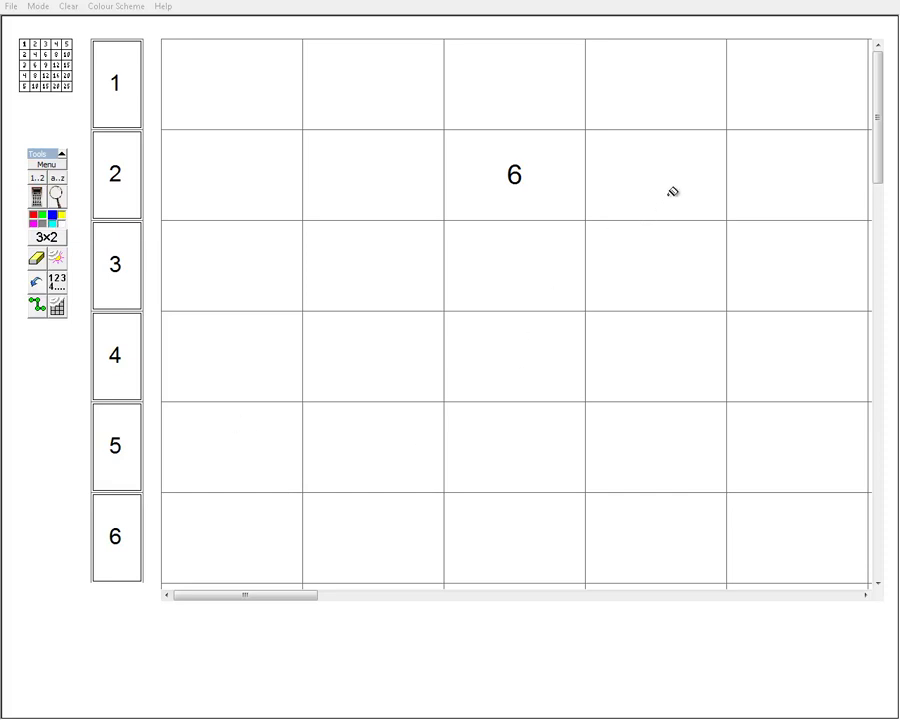
# Shade row 2 column 4 blue and drag 8 into it, then shade the cell above 6 pink
pyautogui.click(674, 186)
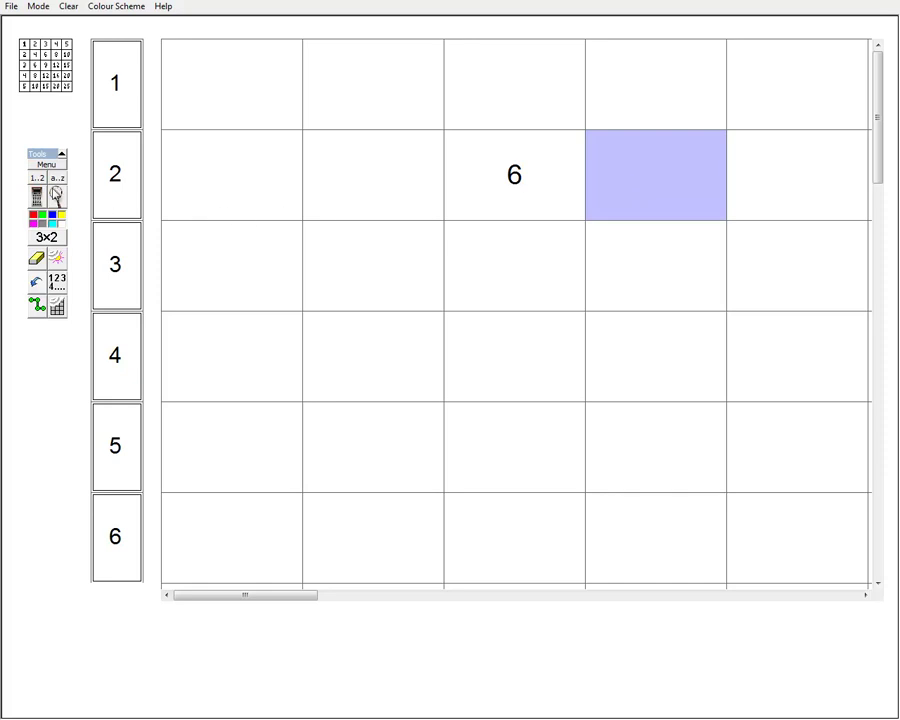
pyautogui.click(38, 182)
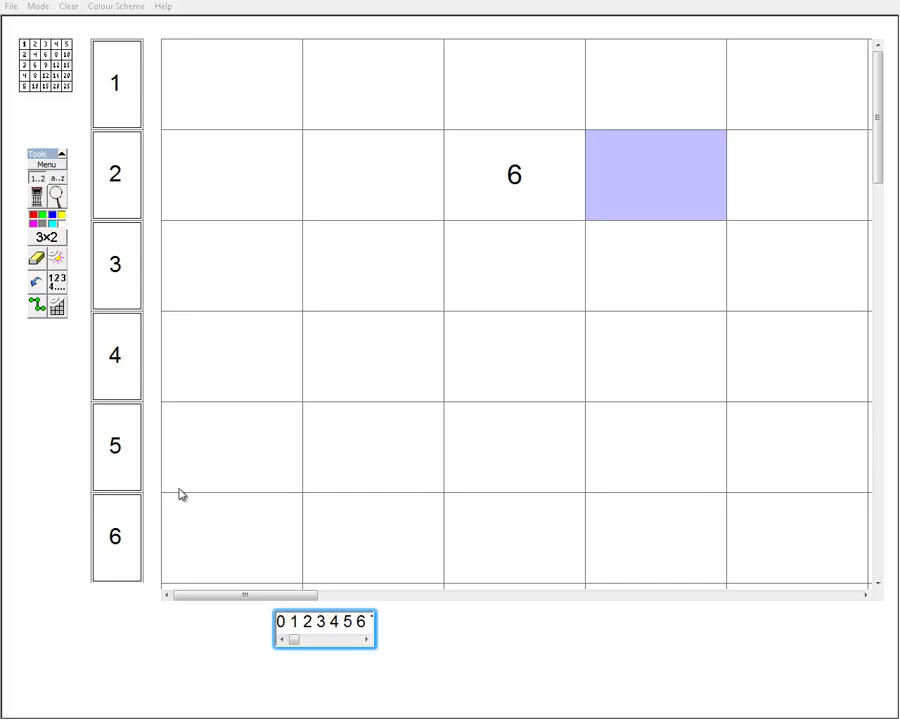
pyautogui.click(366, 639)
pyautogui.click(366, 639)
pyautogui.click(366, 639)
pyautogui.moveTo(350, 629); pyautogui.dragTo(656, 184)
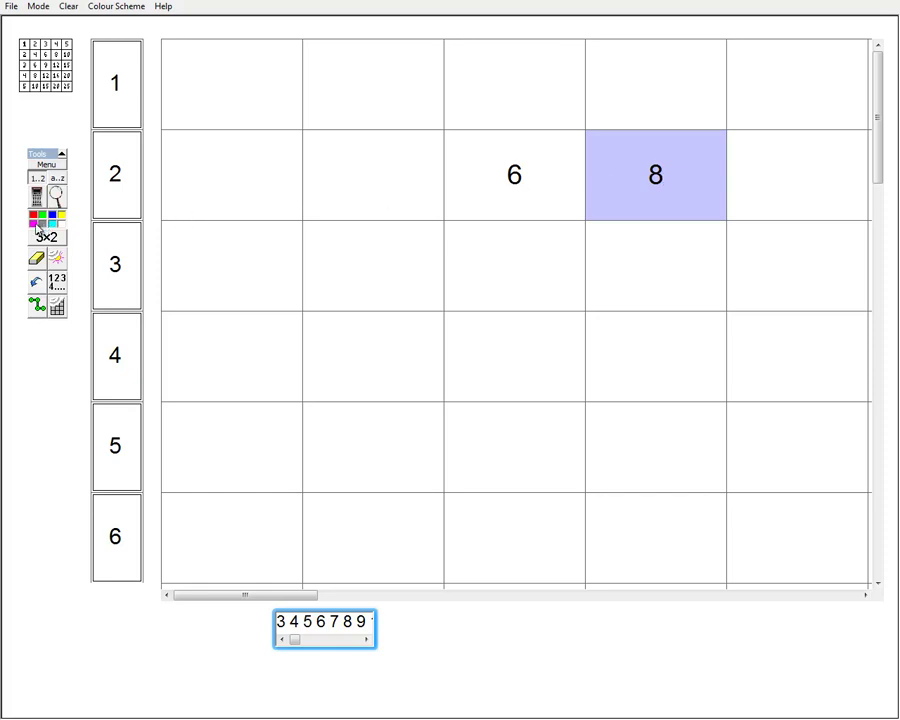
pyautogui.click(35, 227)
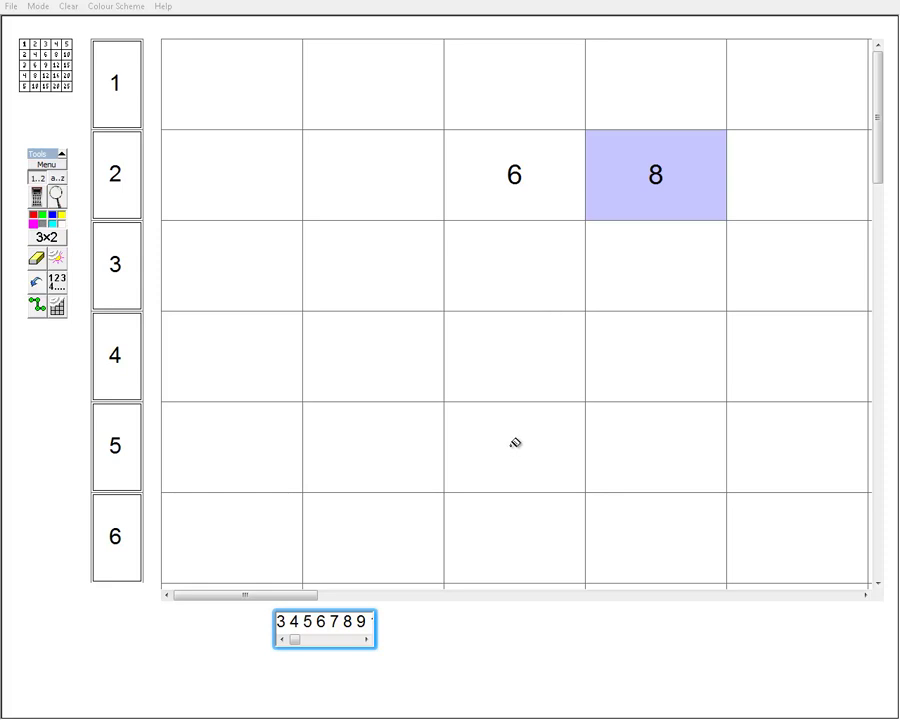
pyautogui.click(482, 81)
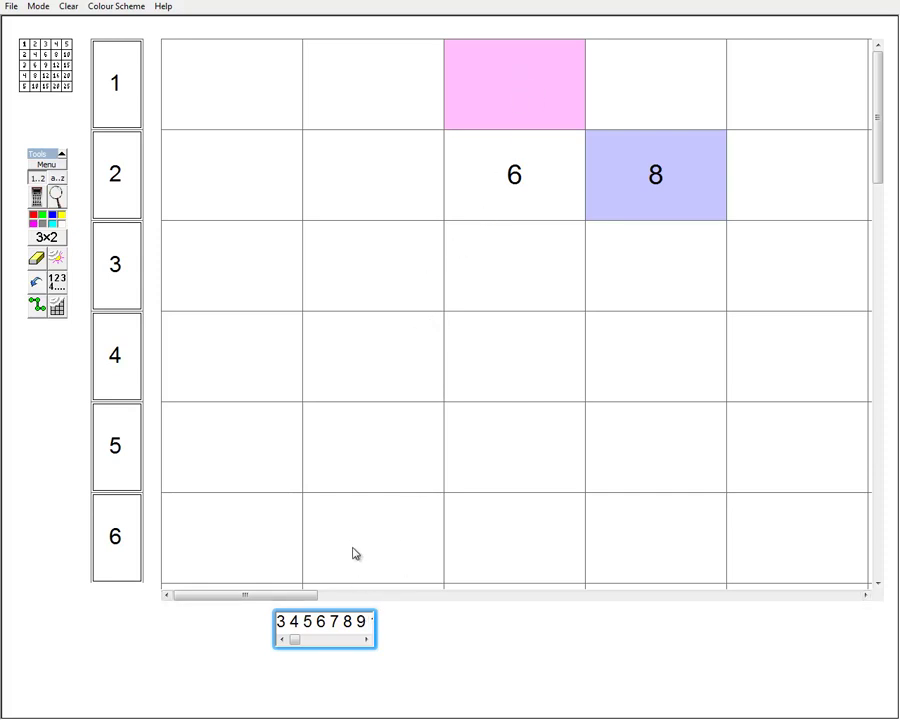
# Drag 3 into the pink cell above 6 and shade the row 5, column 2 cell yellow
pyautogui.click(282, 640)
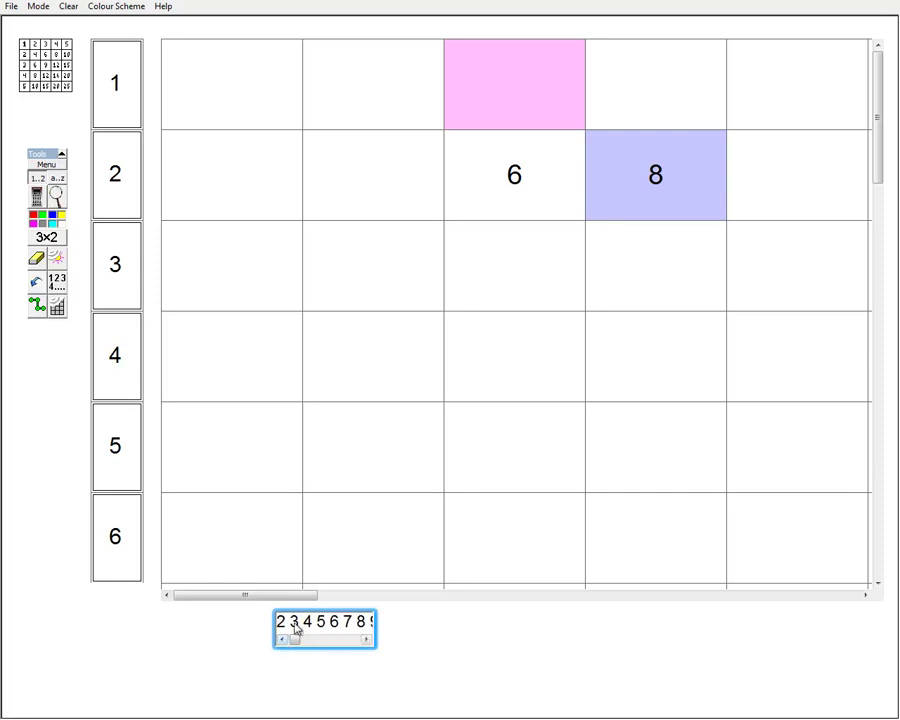
pyautogui.moveTo(294, 622); pyautogui.dragTo(528, 94)
pyautogui.click(58, 222)
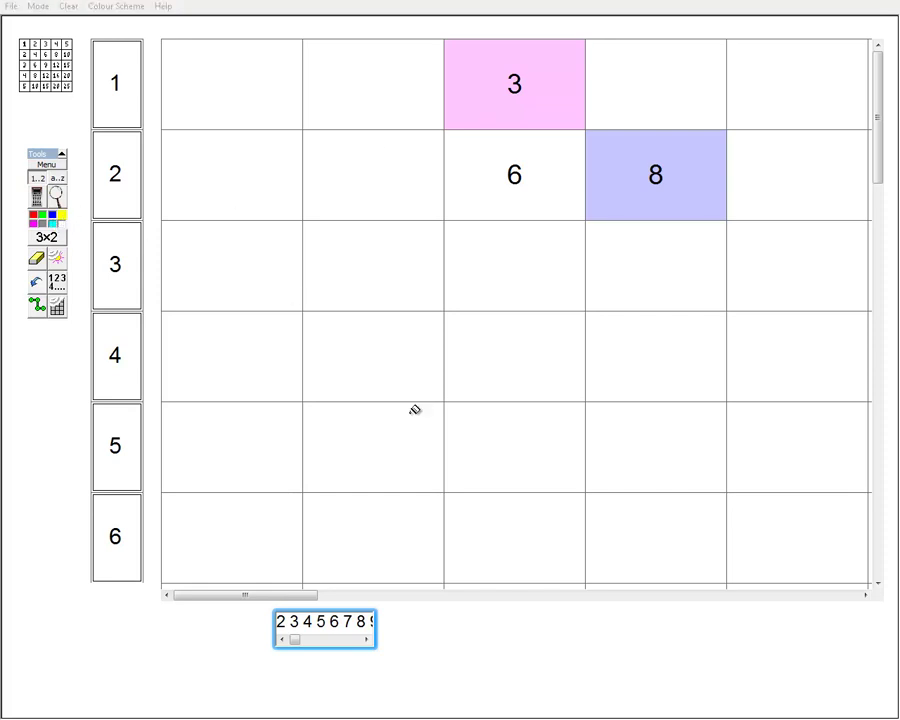
pyautogui.click(358, 446)
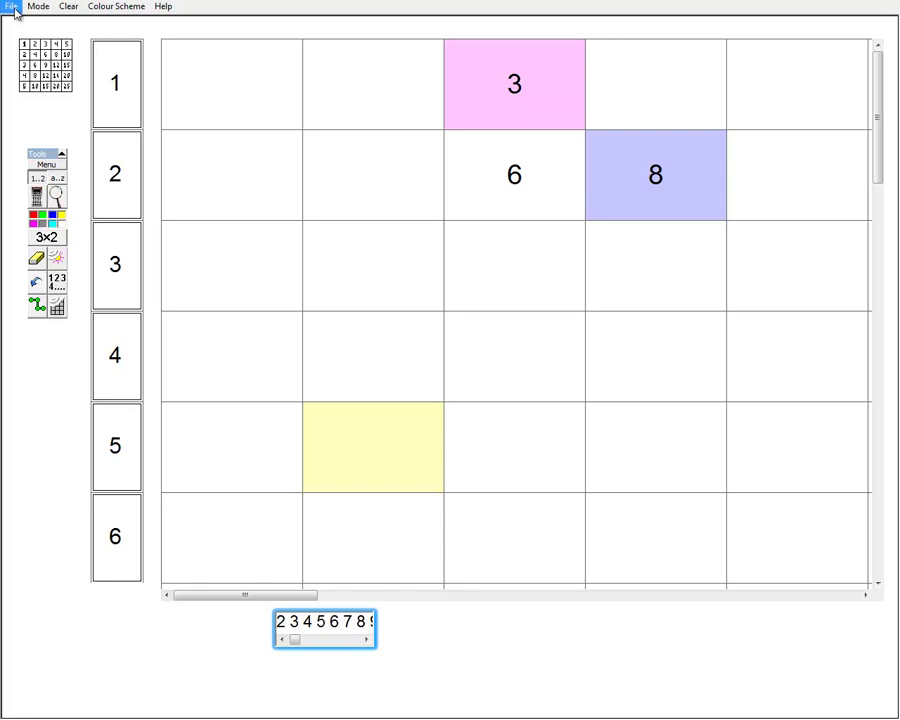
# Exit the interactive grid via File > Exit and restore the Grid Algebra start window
pyautogui.click(12, 7)
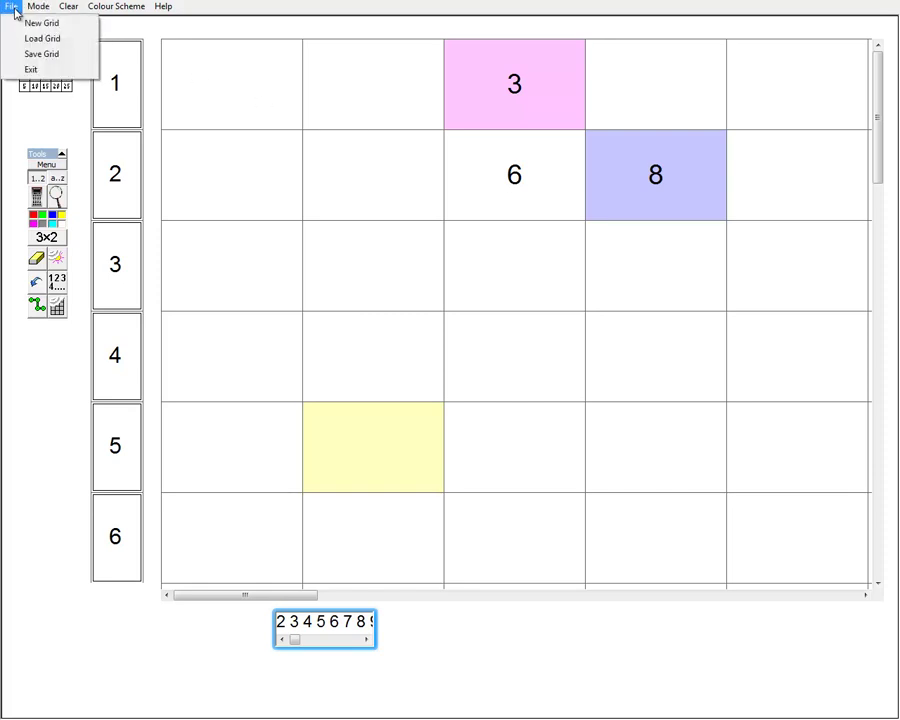
pyautogui.click(31, 70)
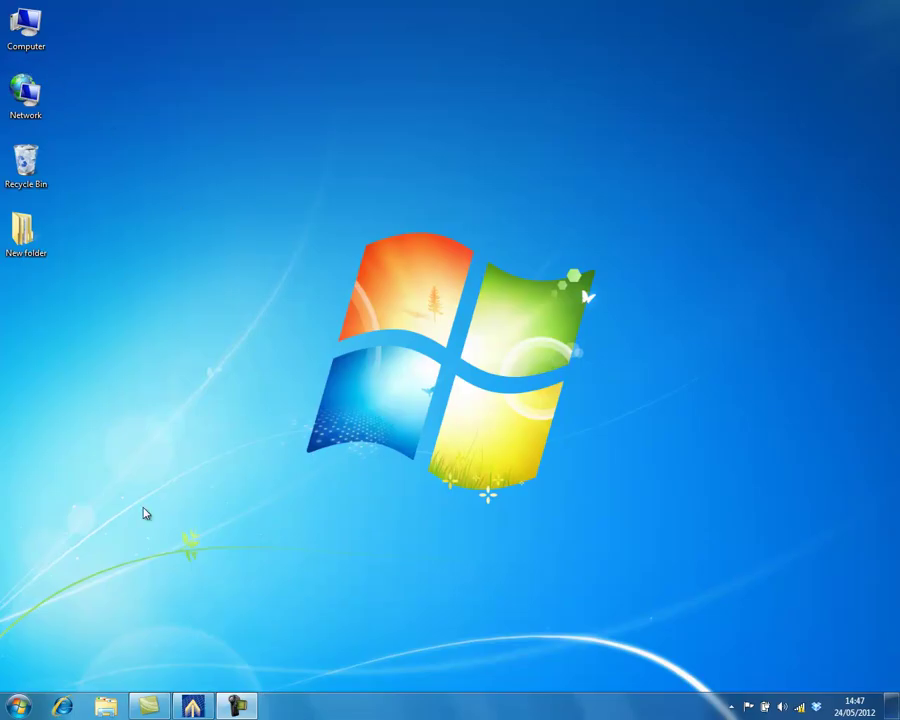
pyautogui.click(203, 709)
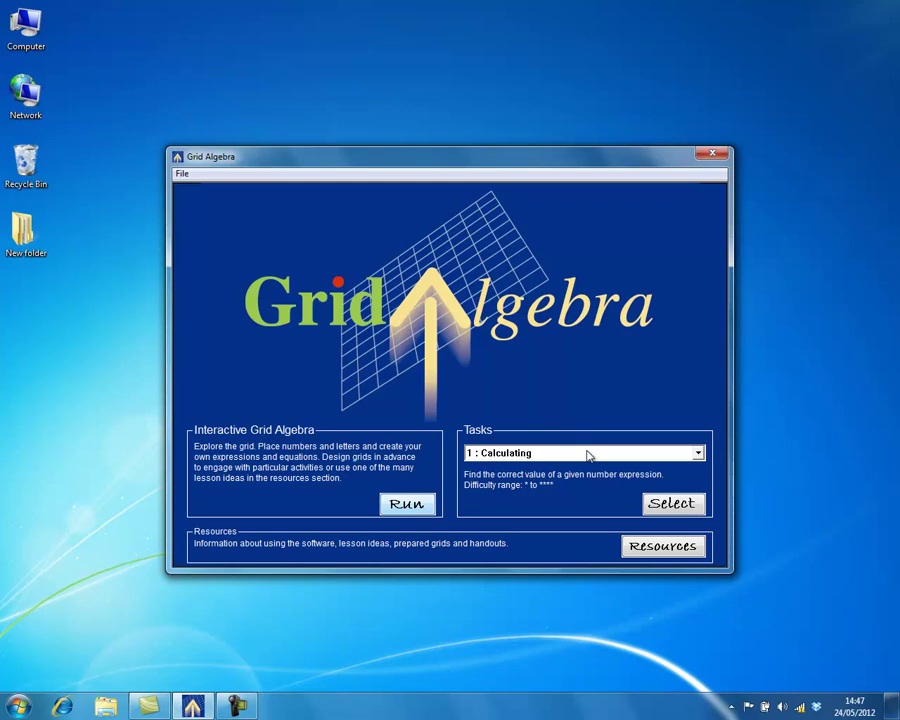
# In Resources for Multiplication tables, select the handout 'Which number goes here (4 rows)'
pyautogui.click(680, 550)
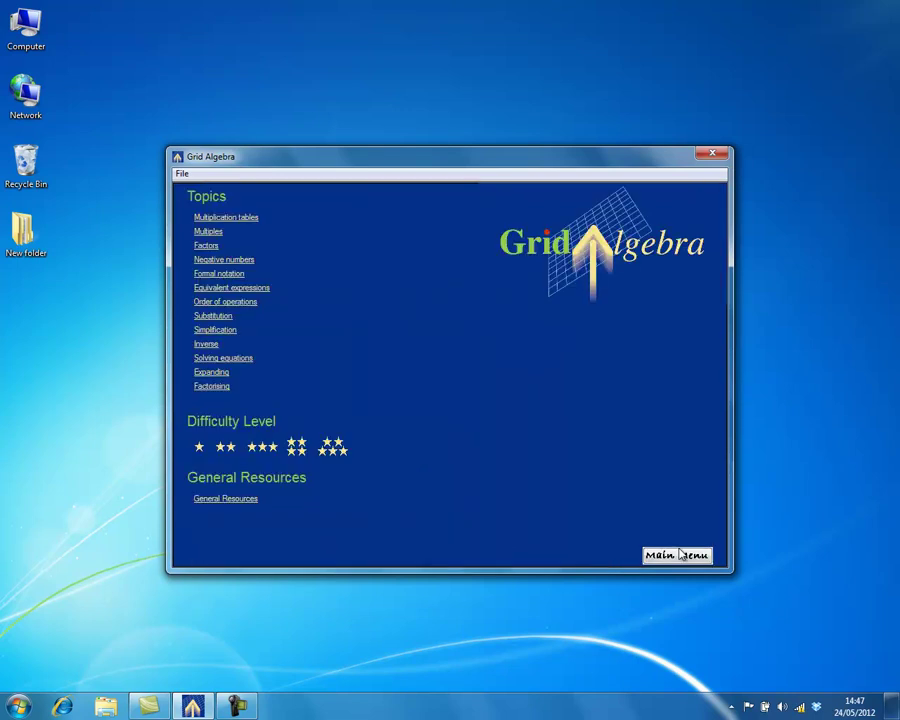
pyautogui.click(247, 219)
pyautogui.click(653, 455)
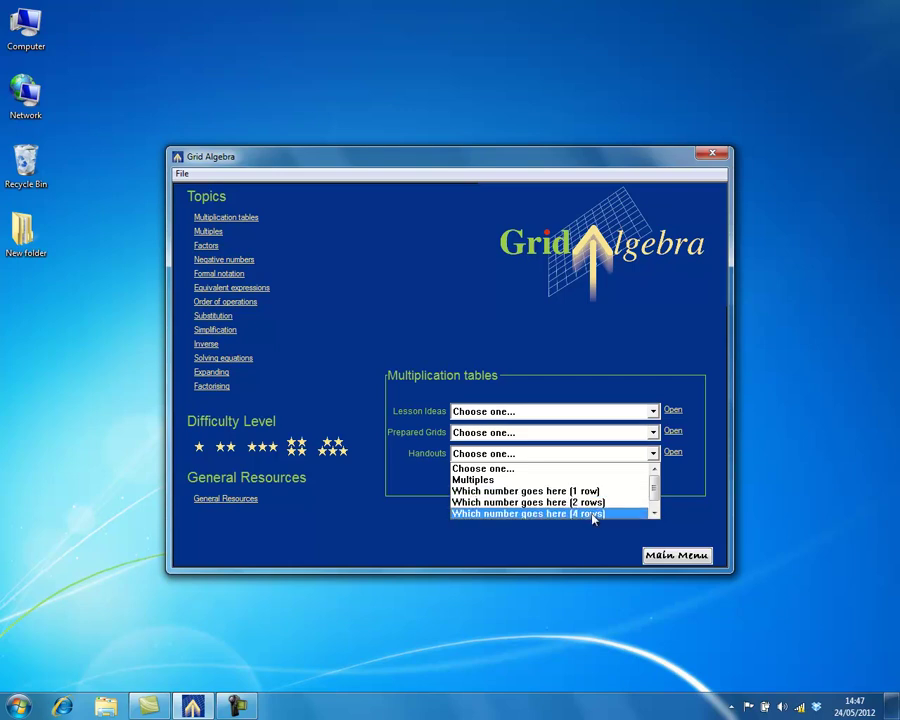
pyautogui.click(652, 514)
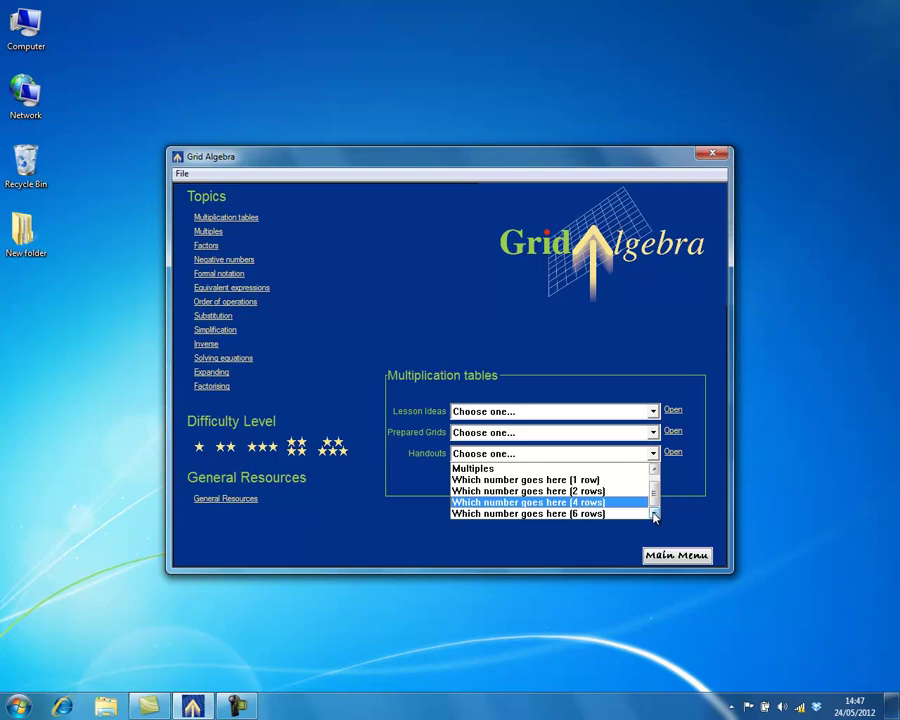
pyautogui.click(601, 505)
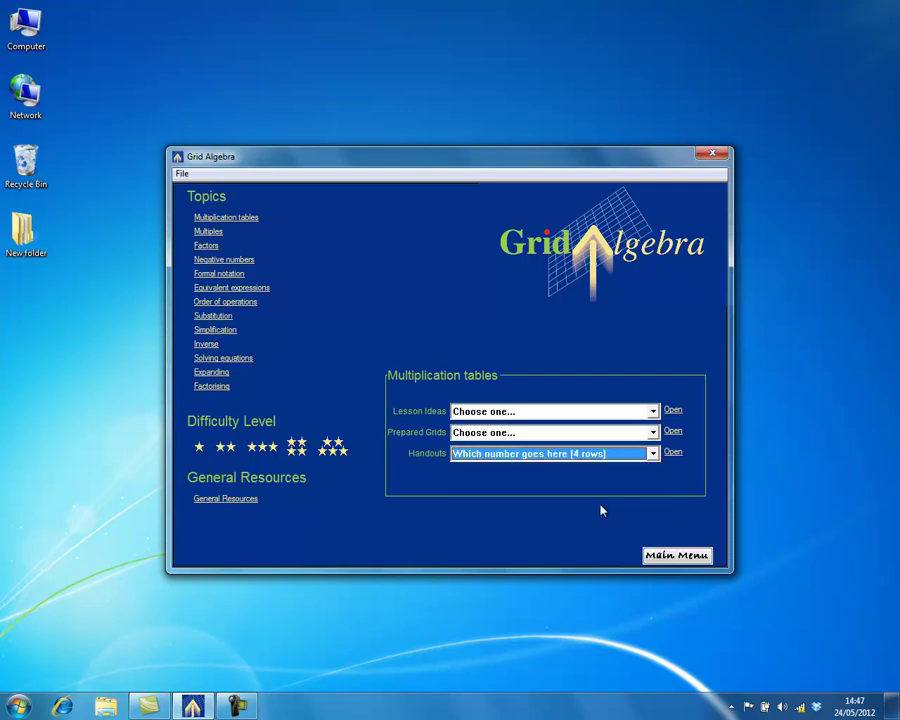
# Open 'Which number goes here 4 rows.pdf' in Foxit Reader, review it, then close it
pyautogui.click(673, 454)
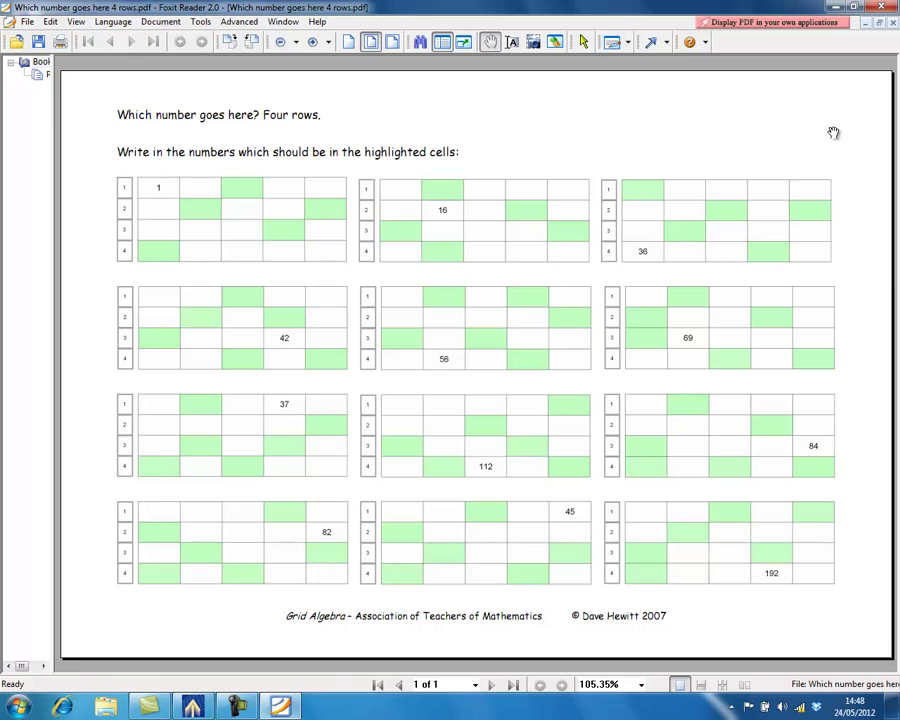
pyautogui.click(880, 8)
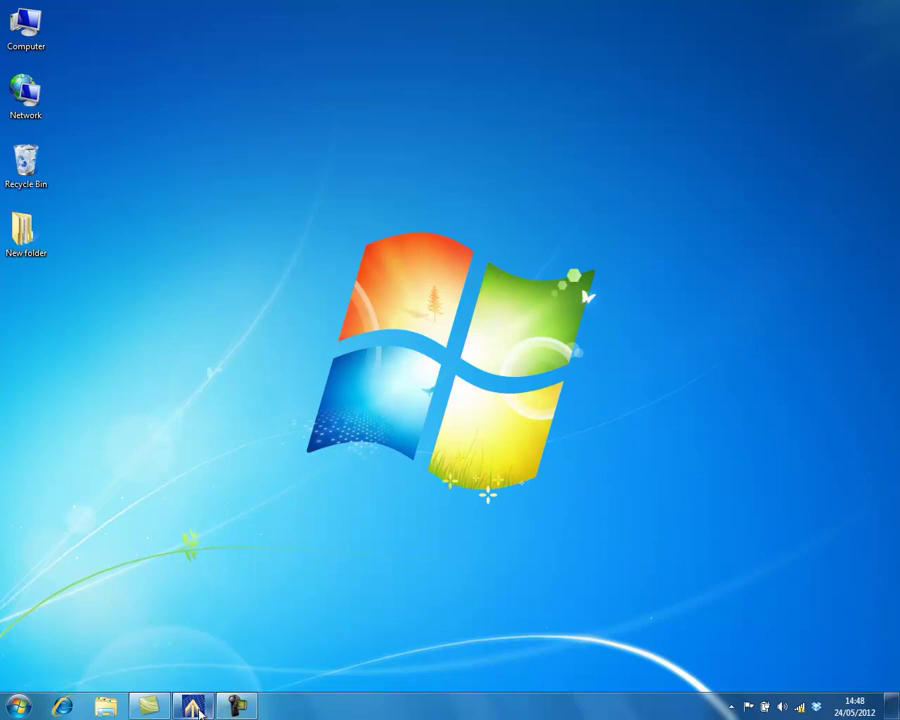
# Restore Grid Algebra to its main menu and pick task '19 : Place the numbers (single player)'
pyautogui.click(233, 707)
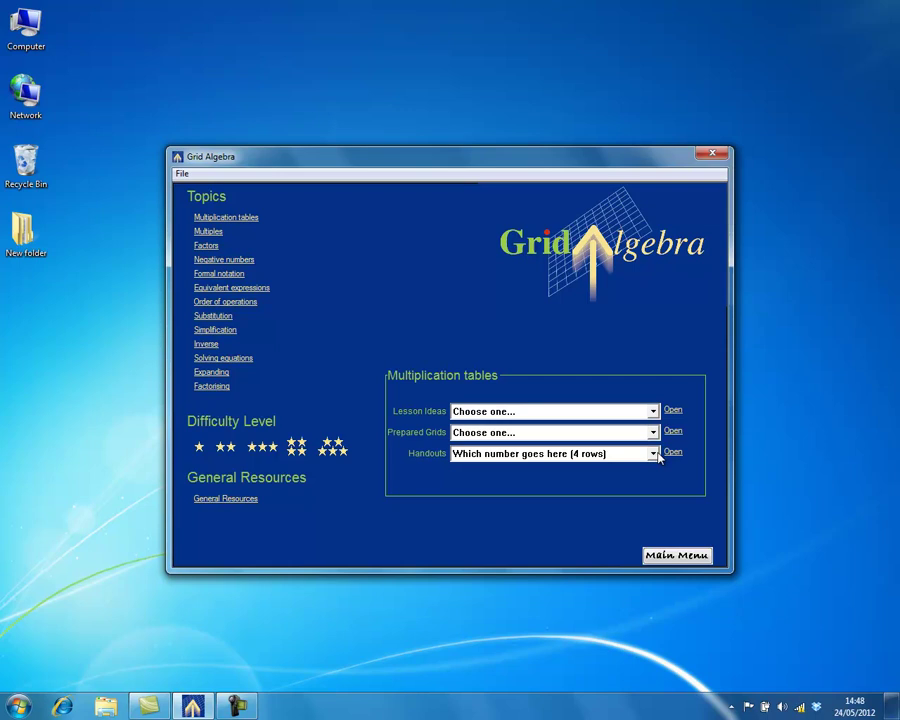
pyautogui.click(676, 557)
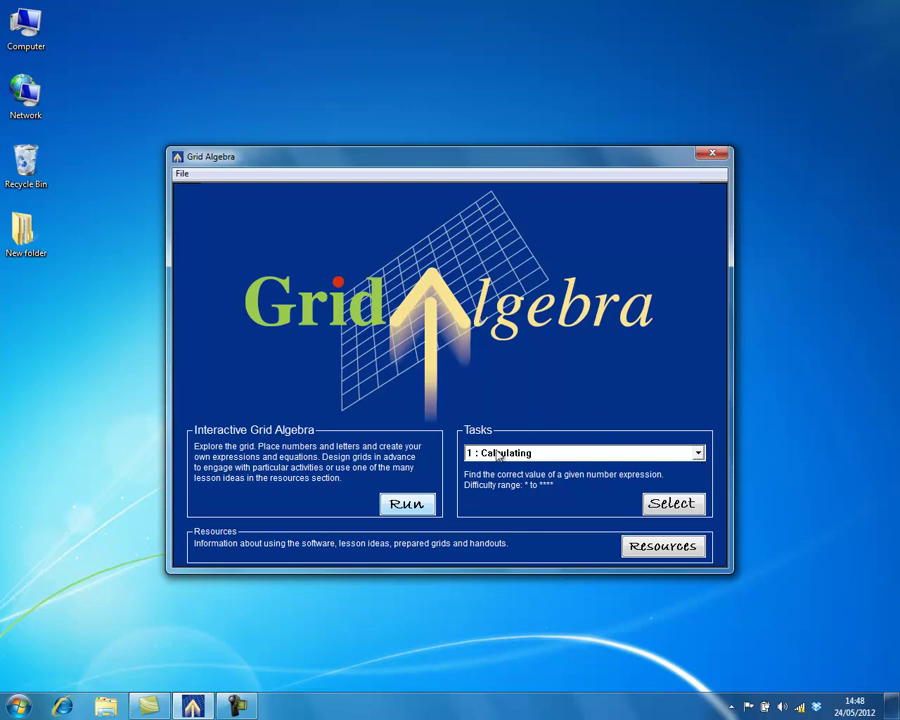
pyautogui.click(698, 454)
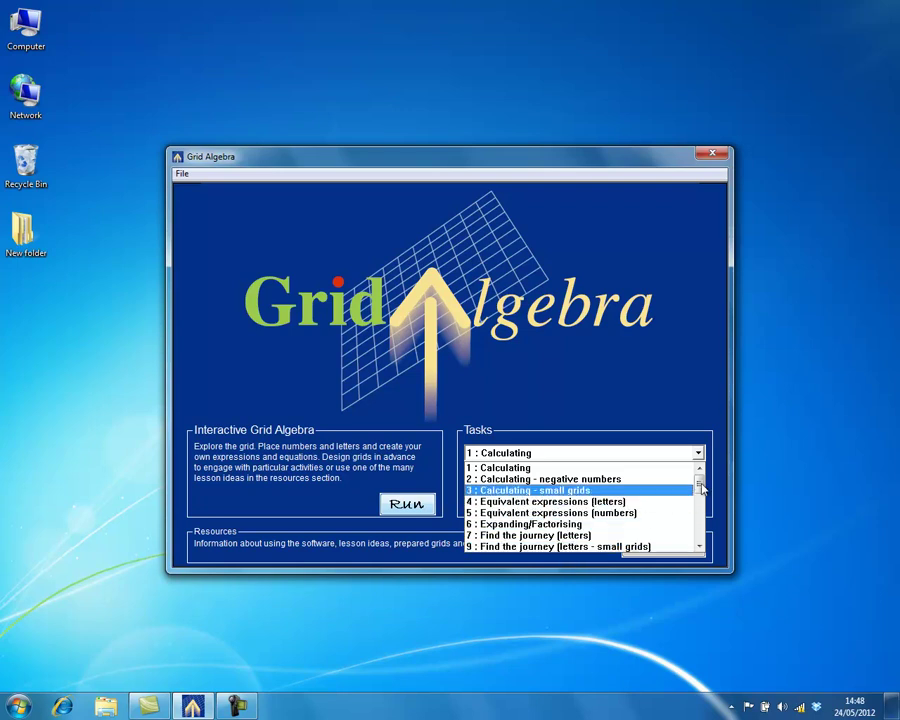
pyautogui.moveTo(702, 488); pyautogui.dragTo(702, 522)
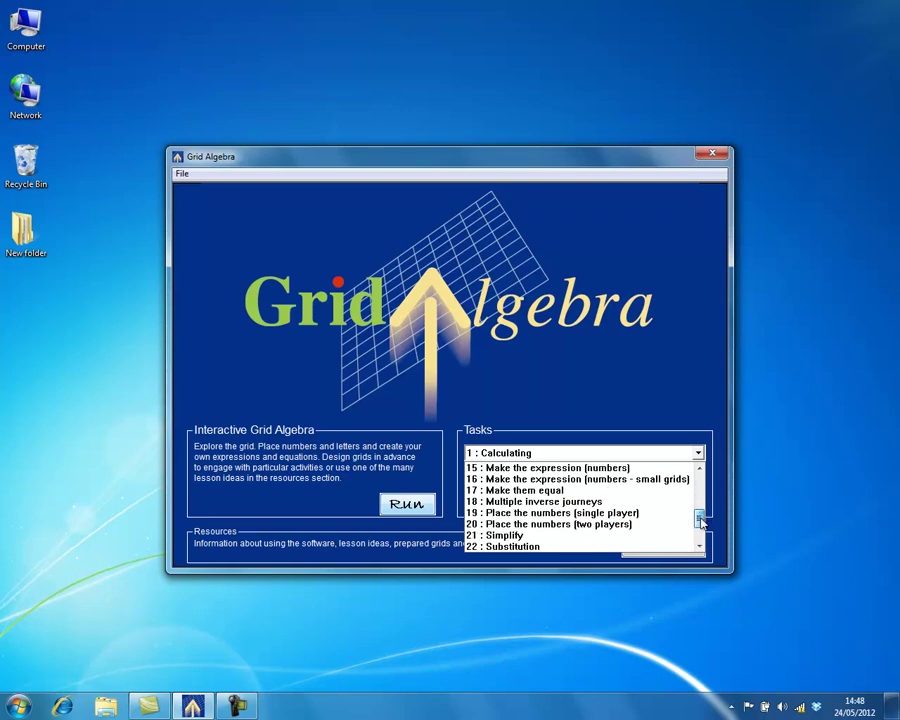
pyautogui.click(576, 516)
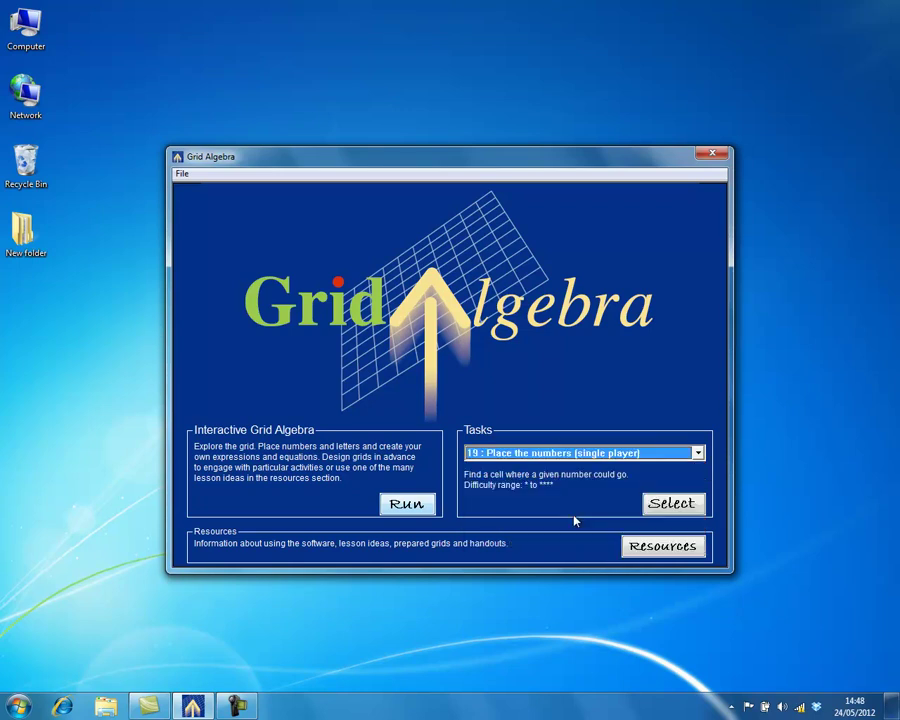
# Start the Place the numbers task at Level 1 and dismiss the Instructions dialog
pyautogui.click(680, 510)
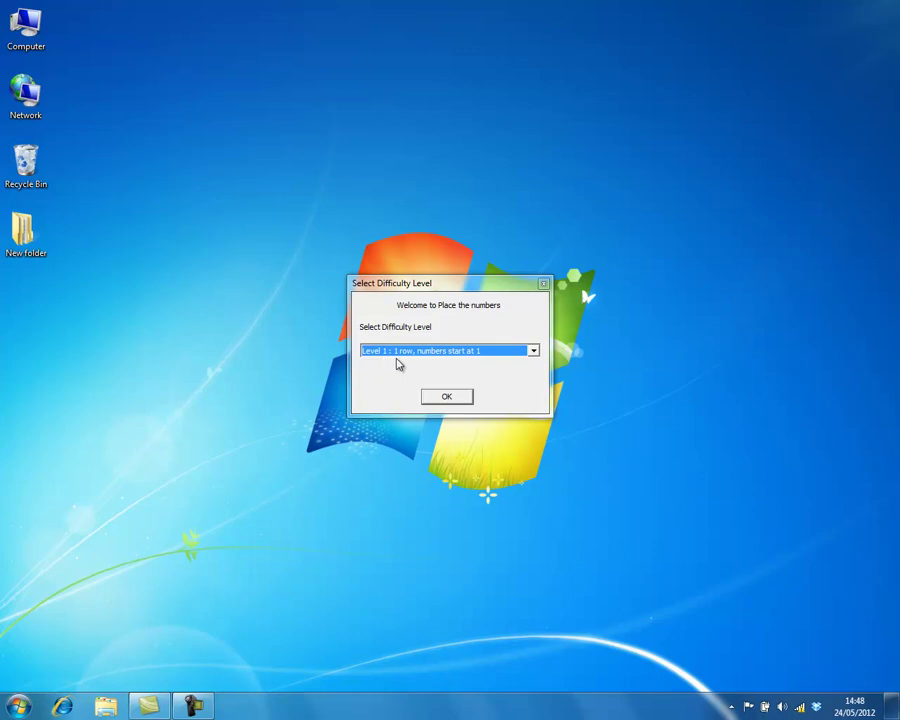
pyautogui.click(447, 397)
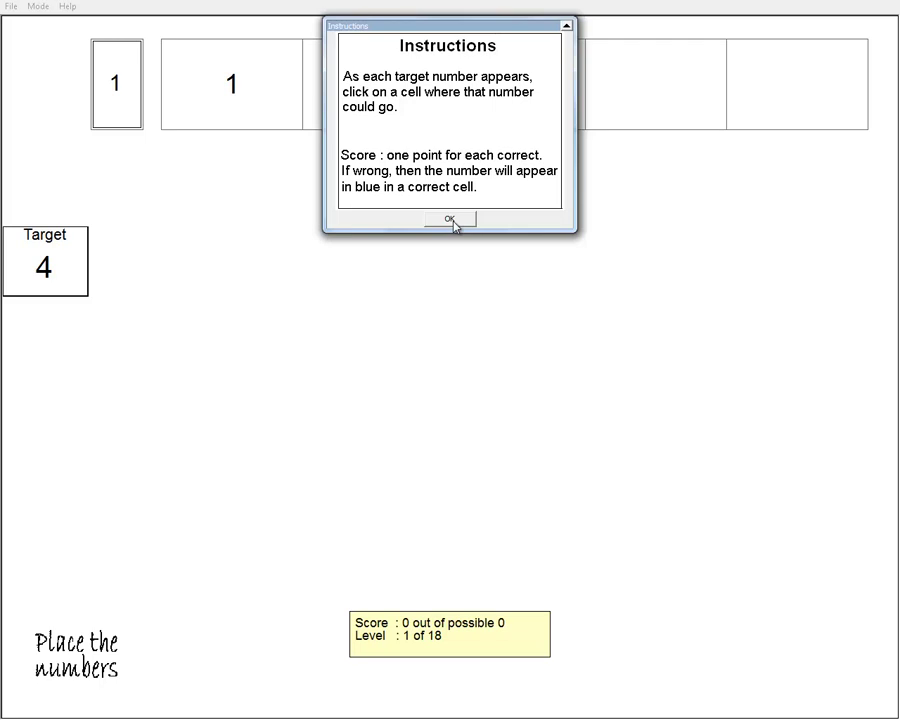
pyautogui.click(450, 220)
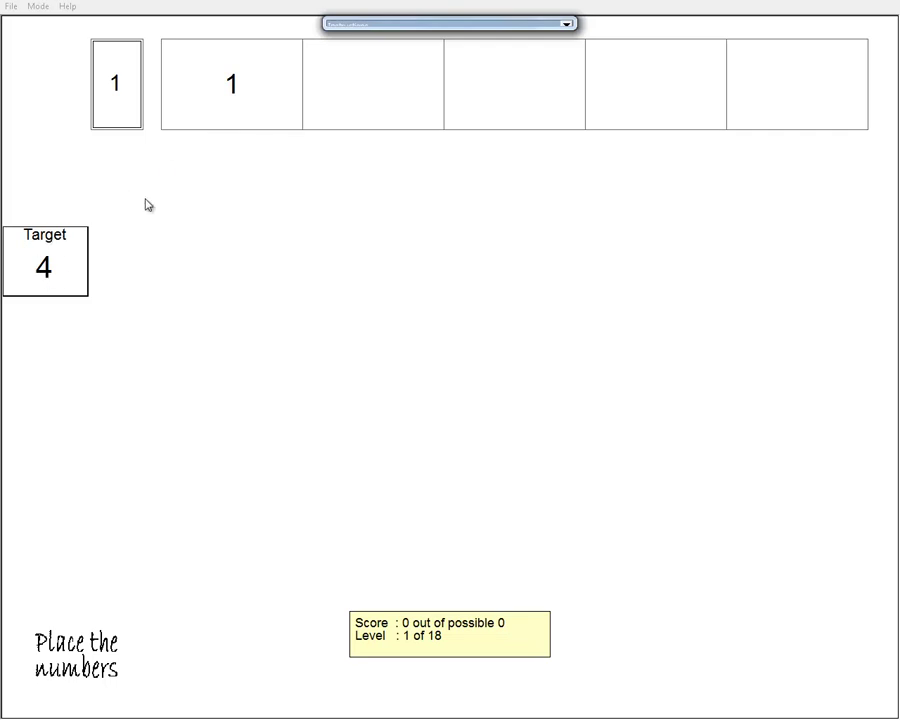
# Finish level 1 by placing 4, 5, 3 and 2, then advance to level 2
pyautogui.click(660, 92)
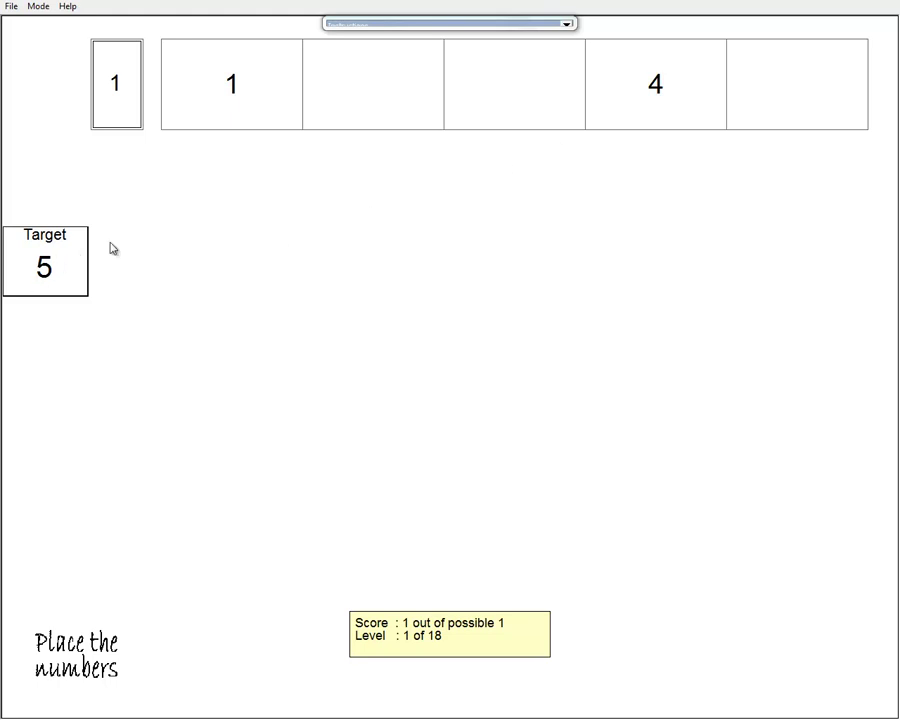
pyautogui.click(787, 90)
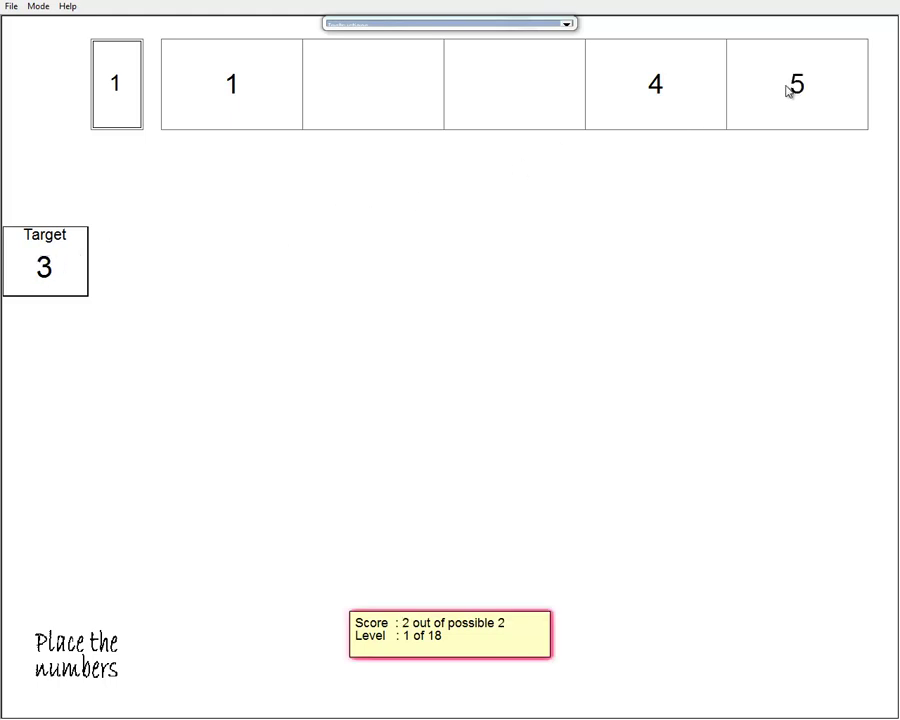
pyautogui.click(512, 90)
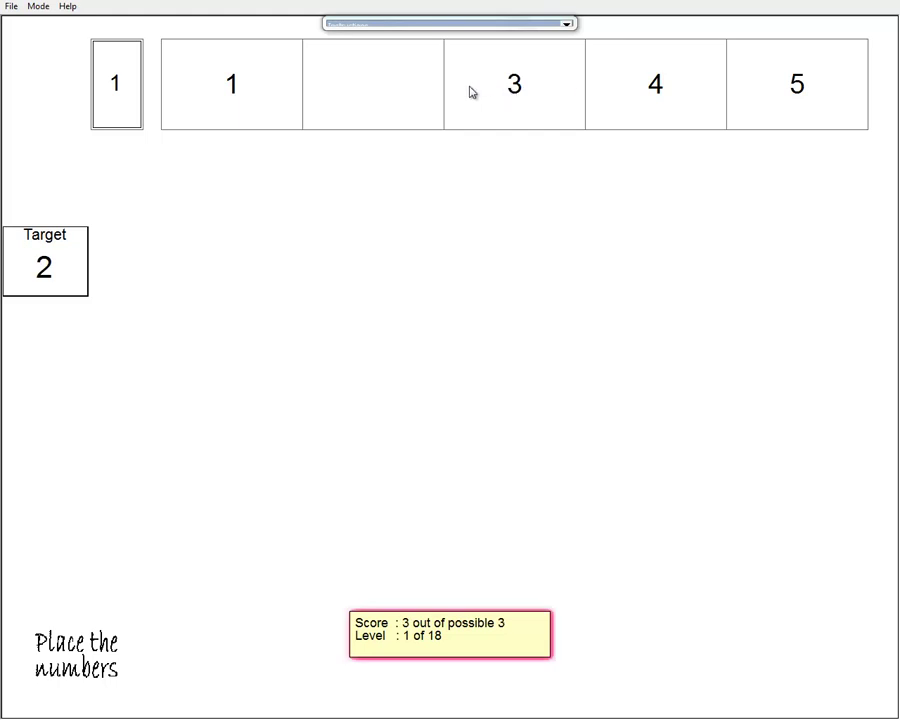
pyautogui.click(427, 92)
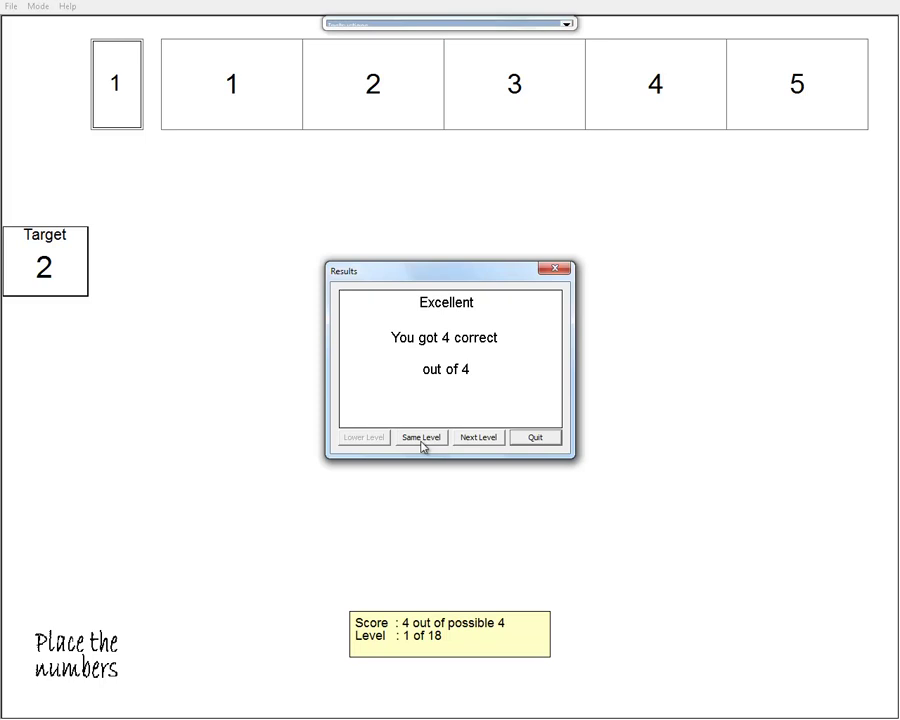
pyautogui.click(480, 443)
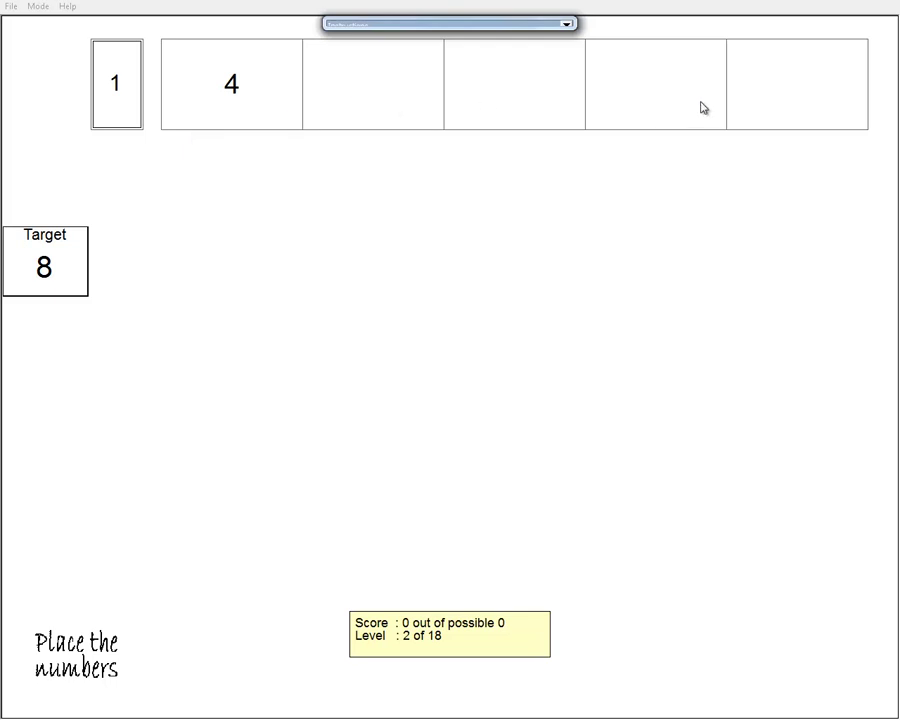
# Finish level 2 by placing 8, 5, 7 and 6, then advance to level 3
pyautogui.click(758, 107)
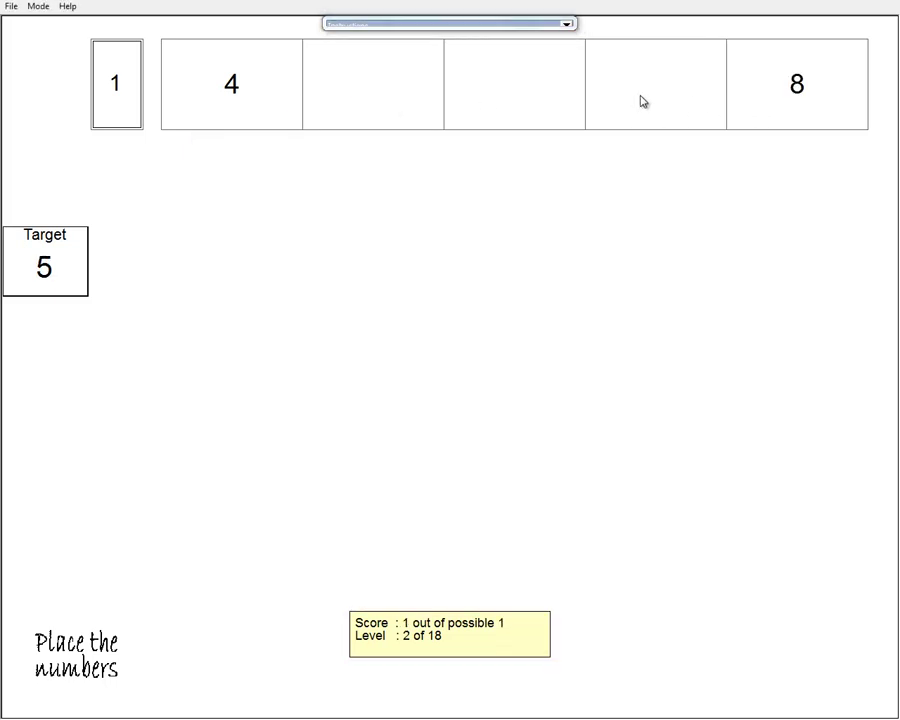
pyautogui.click(389, 100)
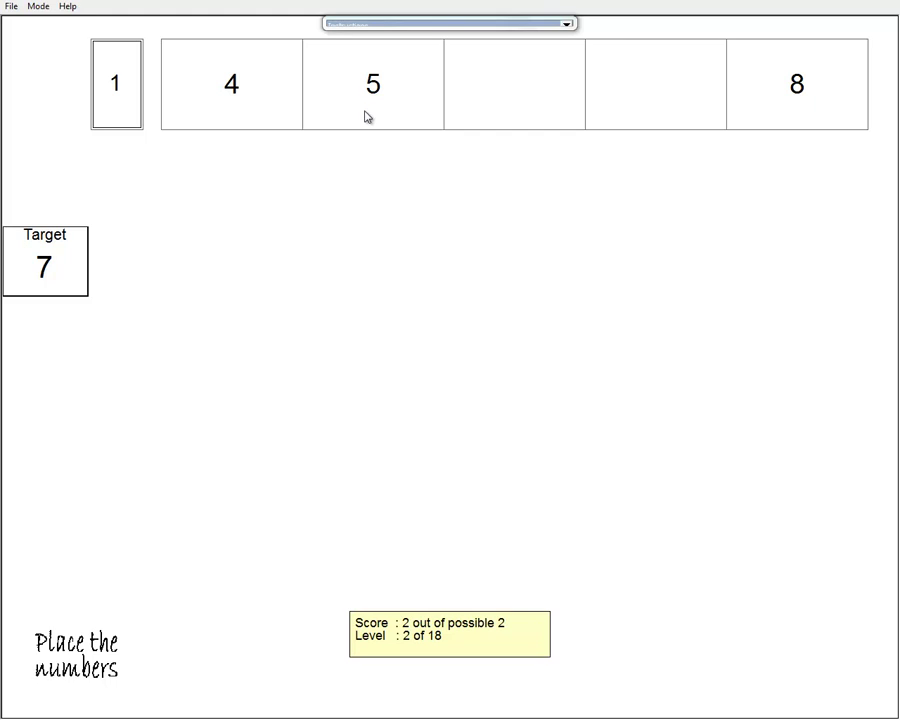
pyautogui.click(515, 103)
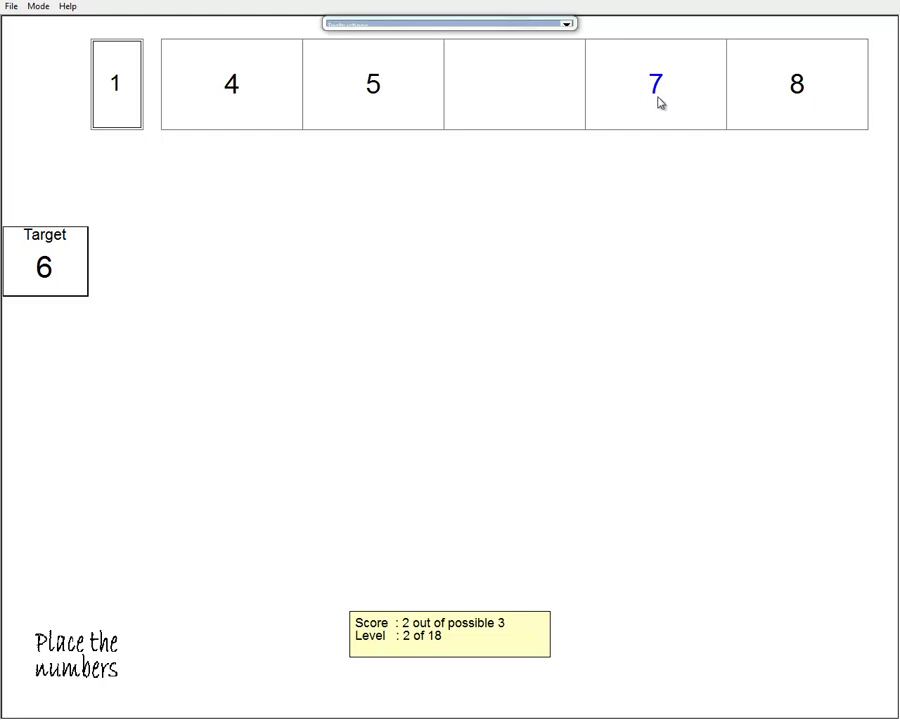
pyautogui.click(524, 101)
pyautogui.click(493, 440)
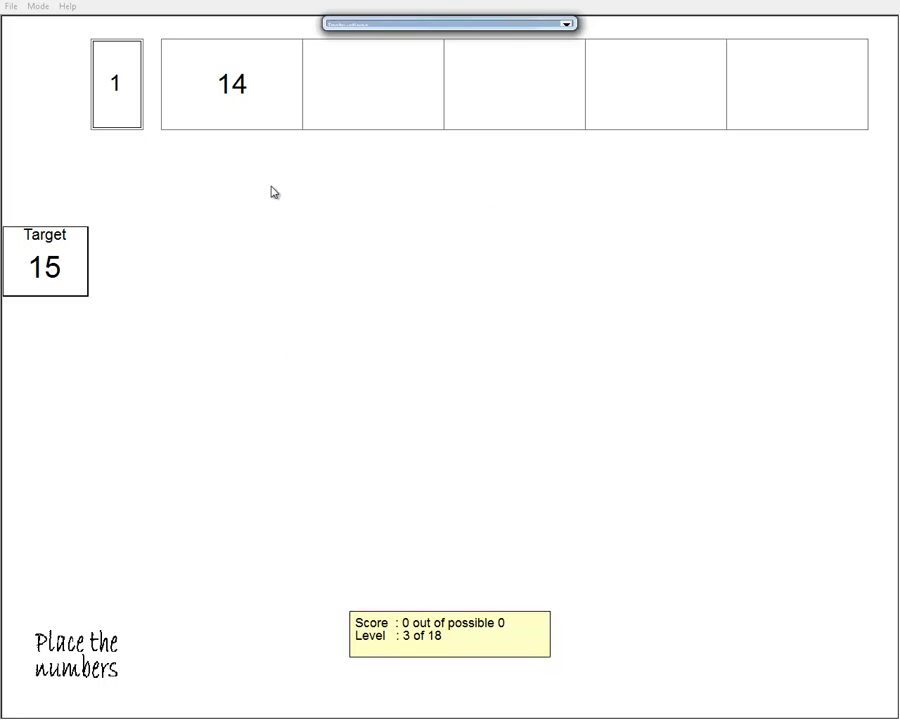
# Restart the task at 'Level 15 : 6 rows, numbers start from 10-15' and place 13 after 12
pyautogui.click(13, 7)
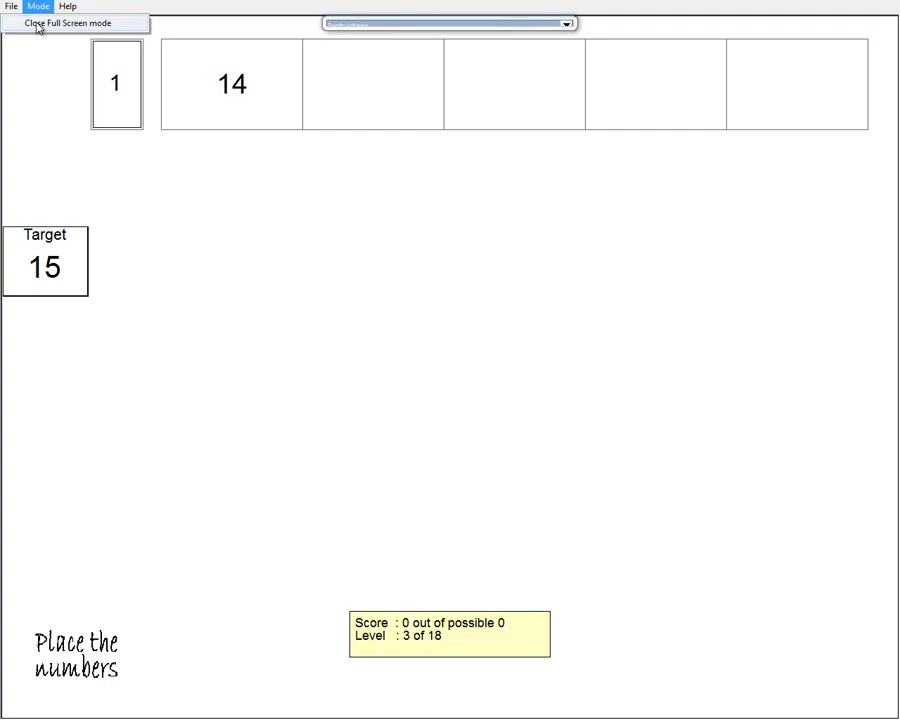
pyautogui.click(25, 27)
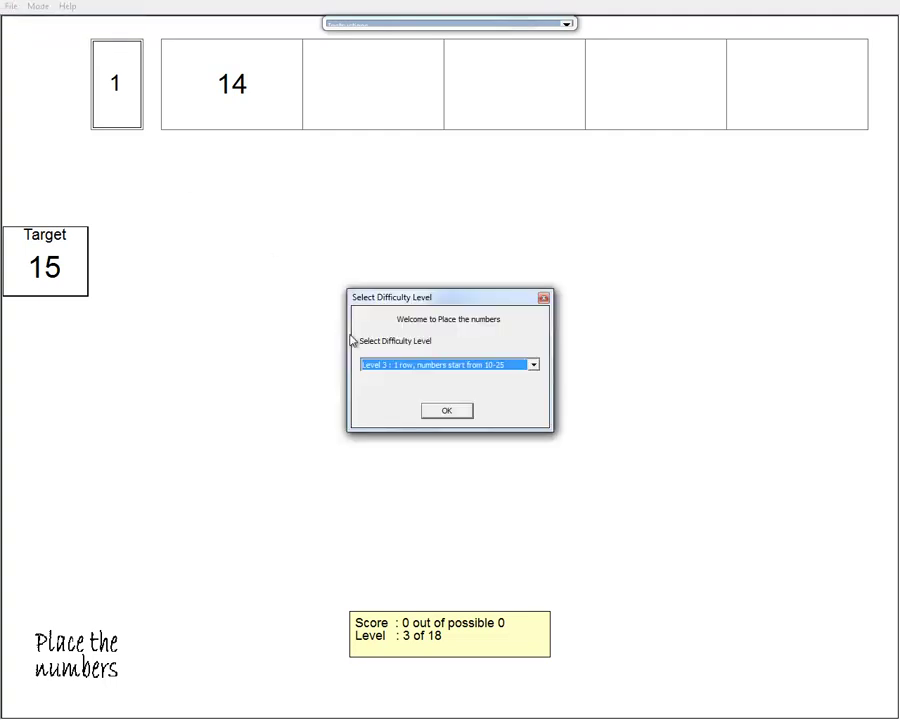
pyautogui.click(535, 366)
pyautogui.moveTo(535, 428); pyautogui.dragTo(532, 456)
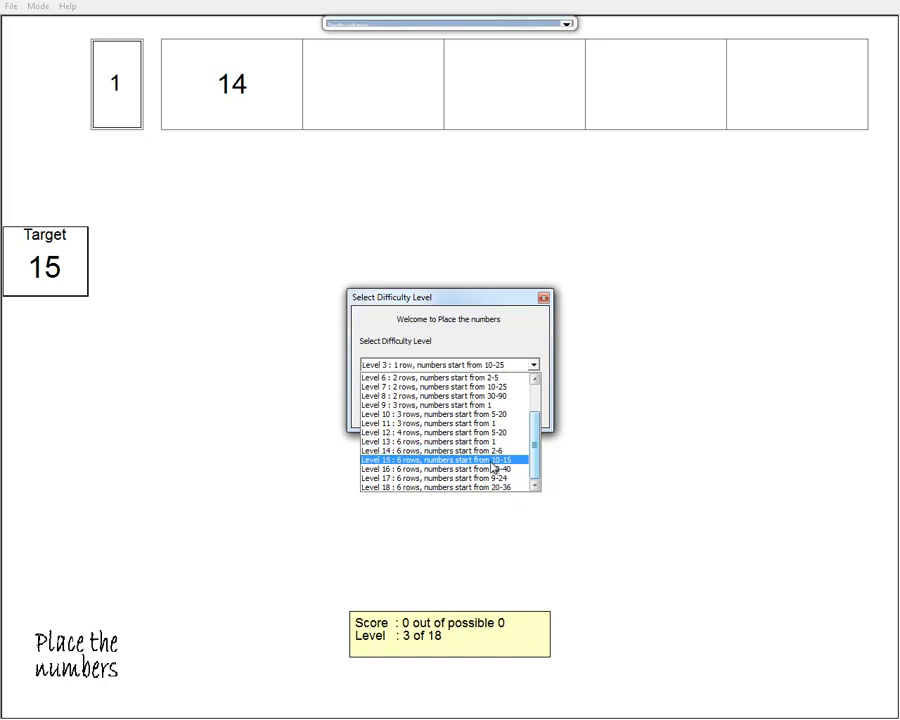
pyautogui.click(491, 464)
pyautogui.click(448, 412)
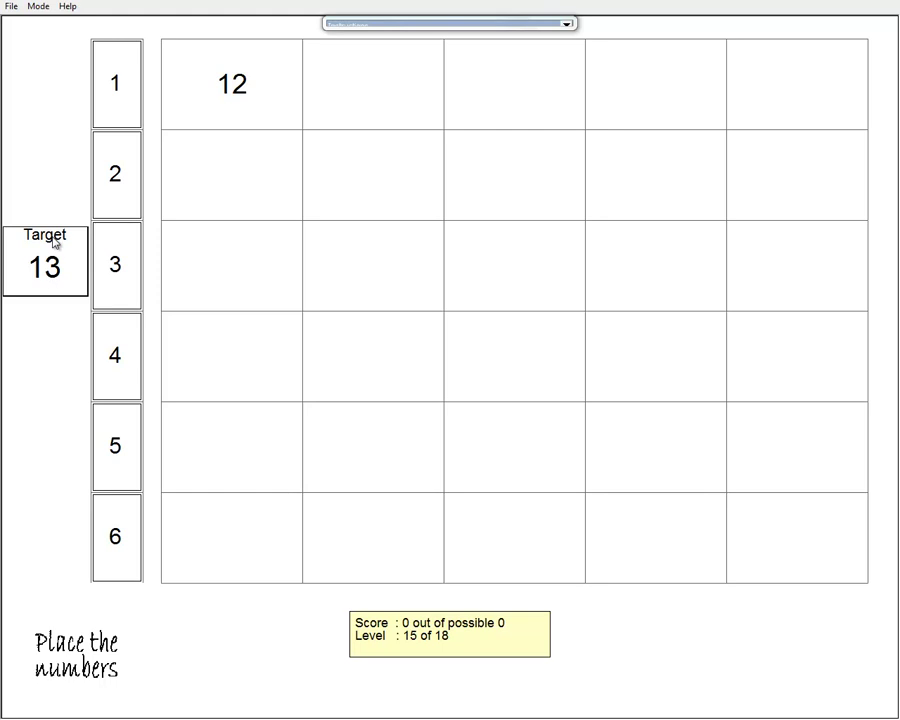
pyautogui.click(389, 96)
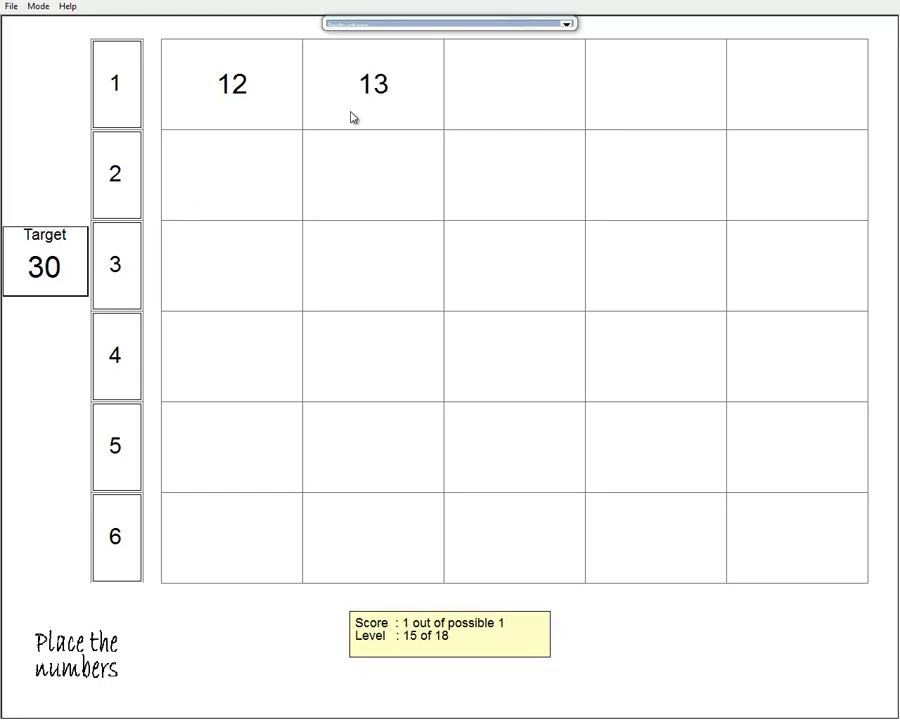